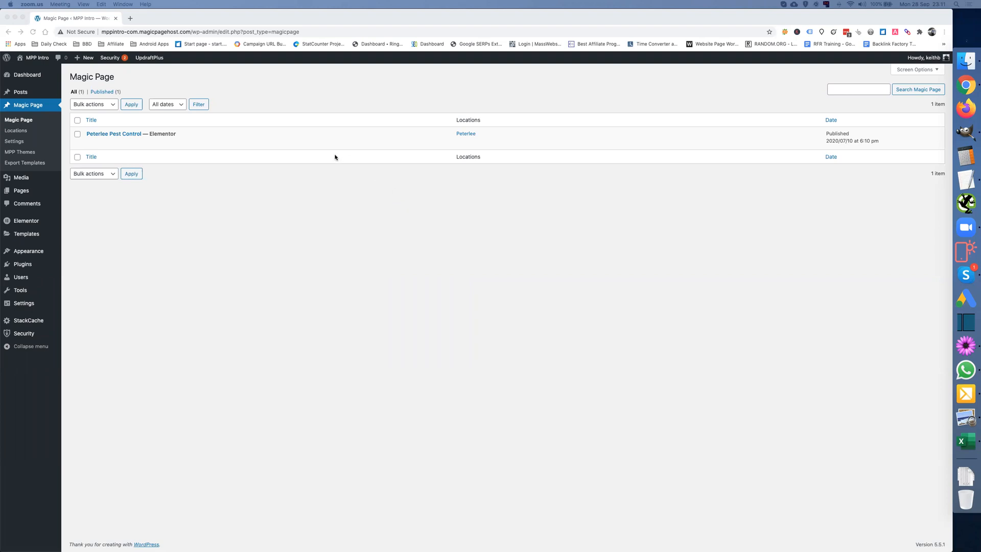
Open the Acklam entry in the Magic Page locations list and examine its zip code field
click(18, 133)
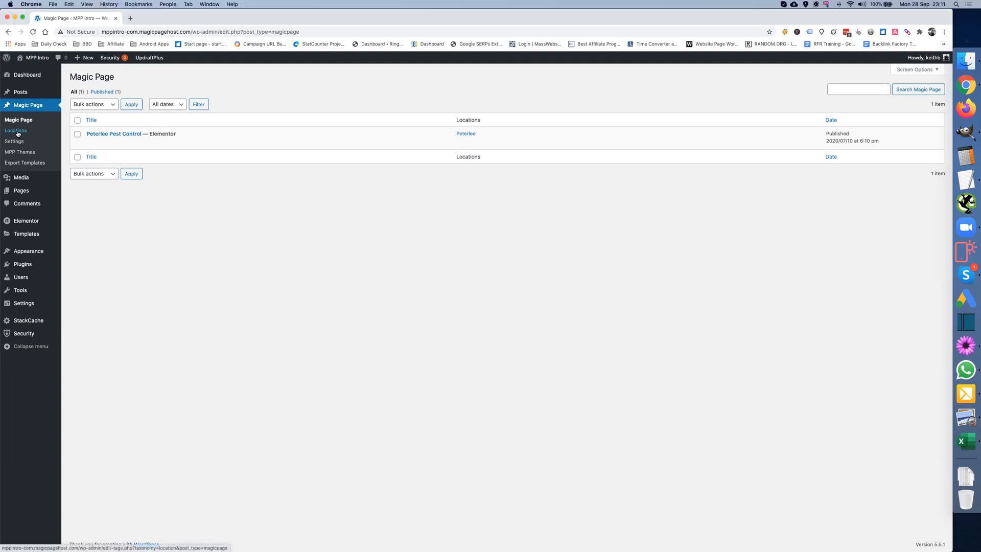
click(18, 132)
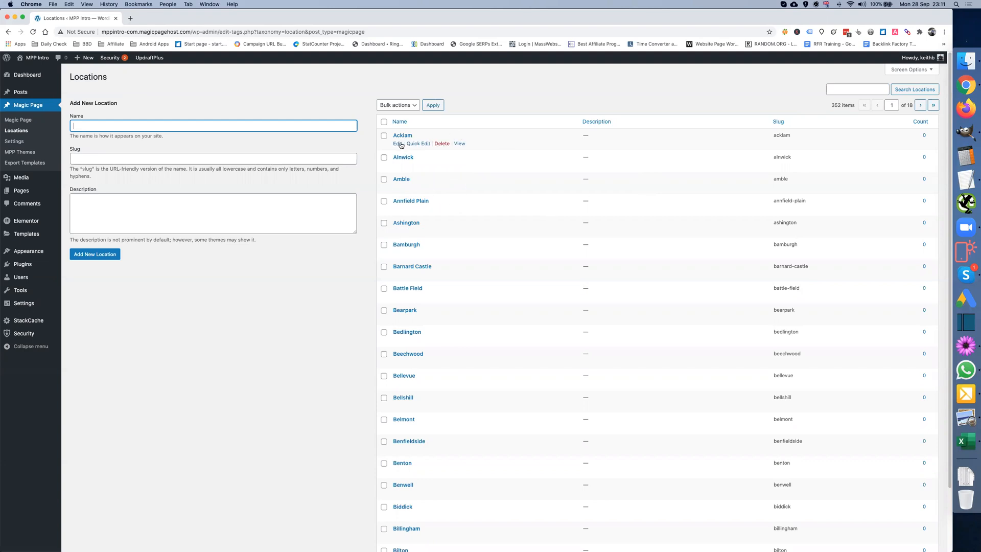
click(398, 144)
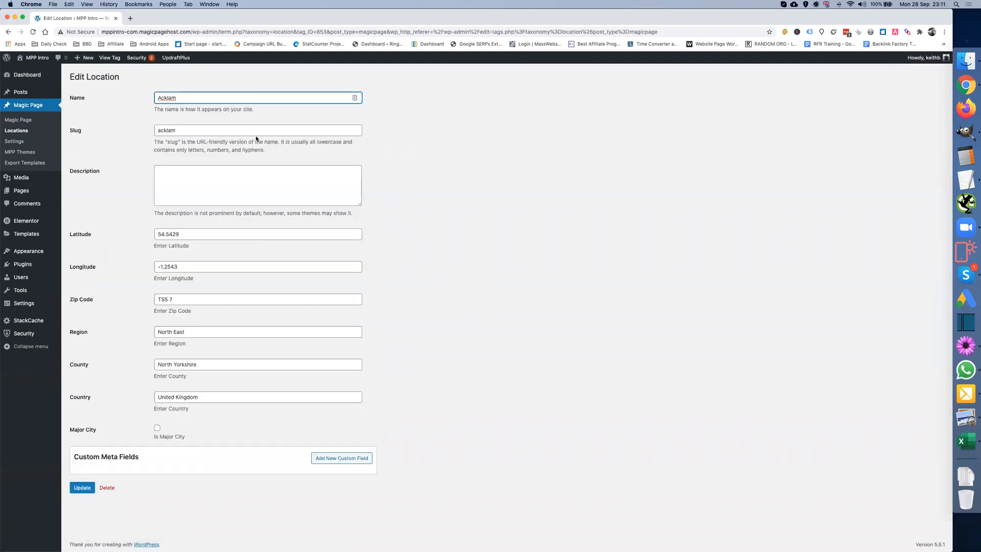
drag(181, 299, 149, 304)
click(181, 299)
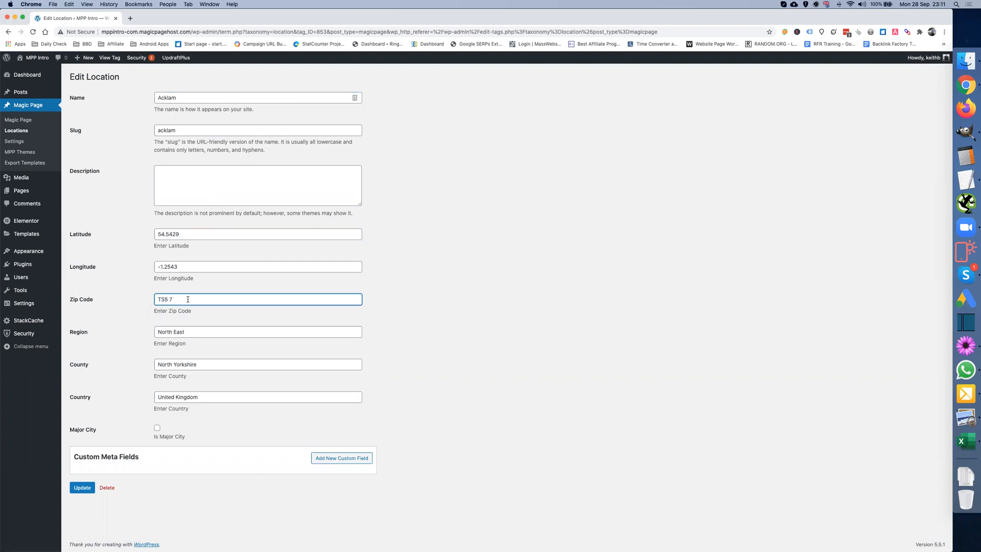
drag(167, 299, 263, 308)
key(BackSpace)
Export the entire Magic Page locations database from the plugin's import-export page, with a limit of 5000 locations per file
click(21, 142)
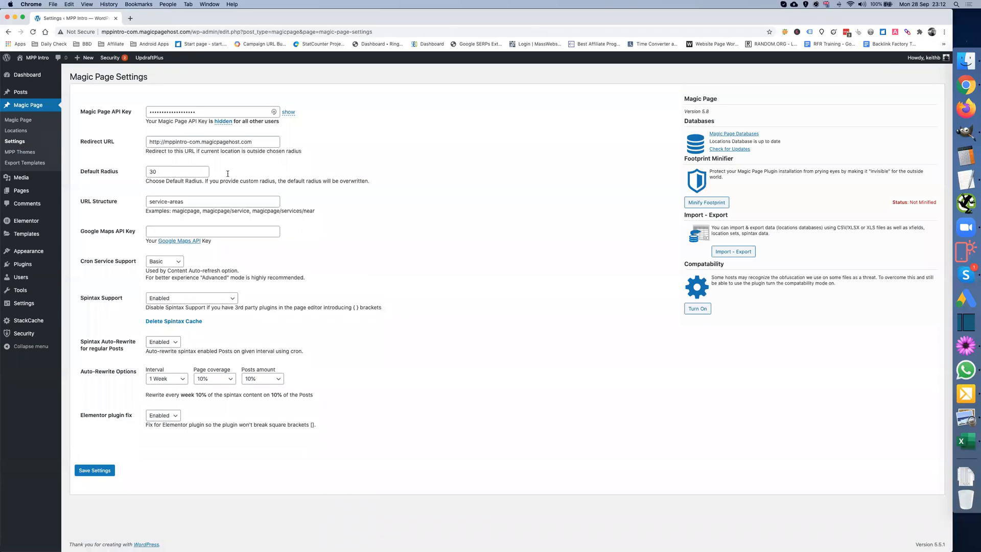
click(733, 251)
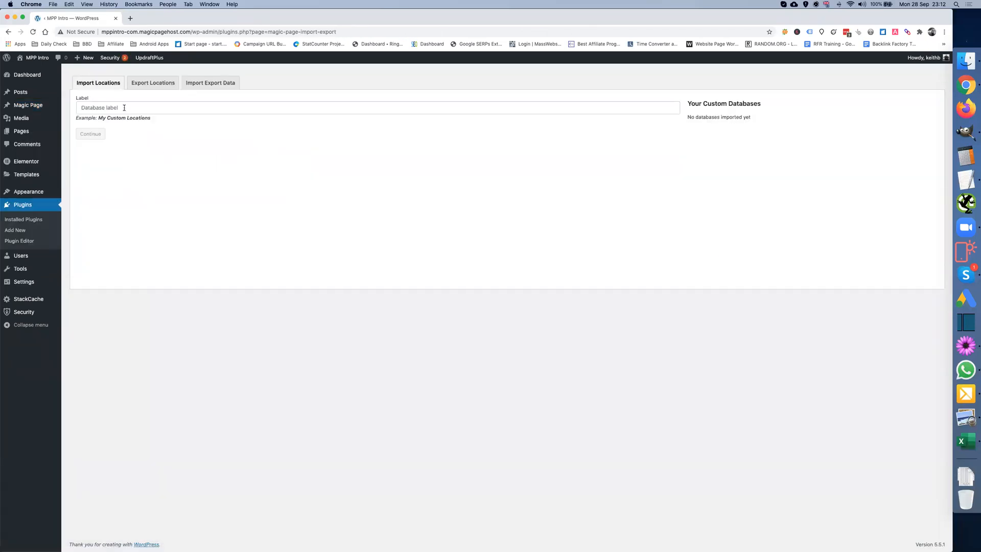
click(153, 83)
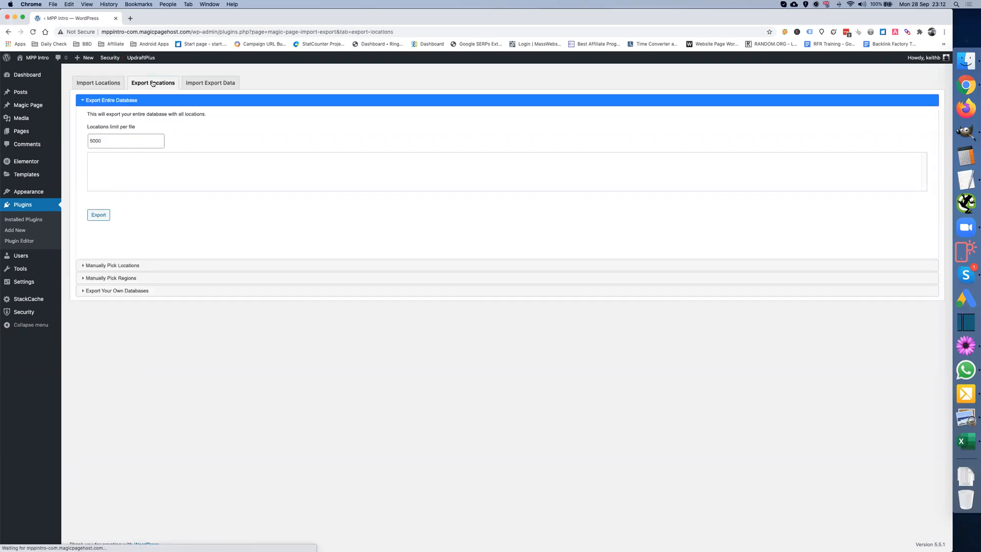
click(98, 215)
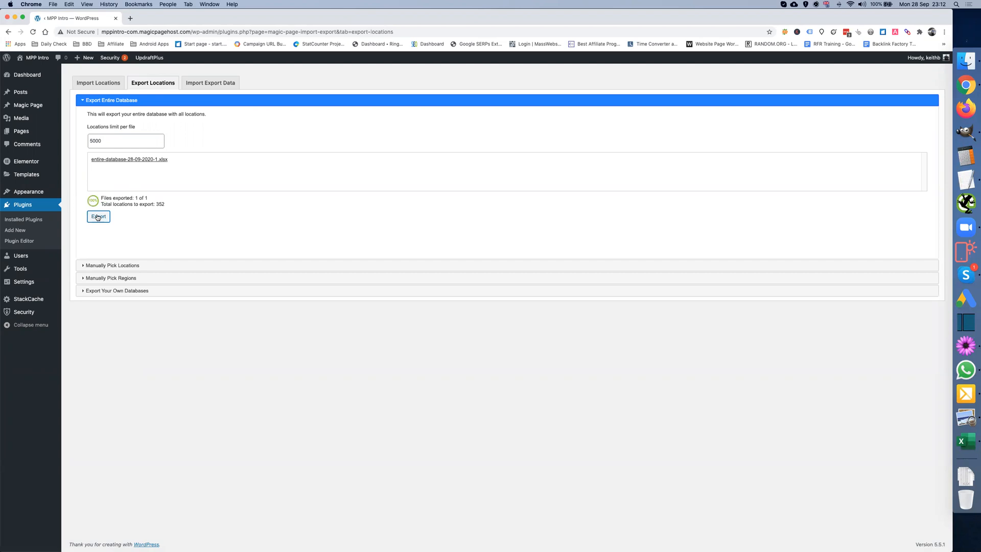
click(142, 160)
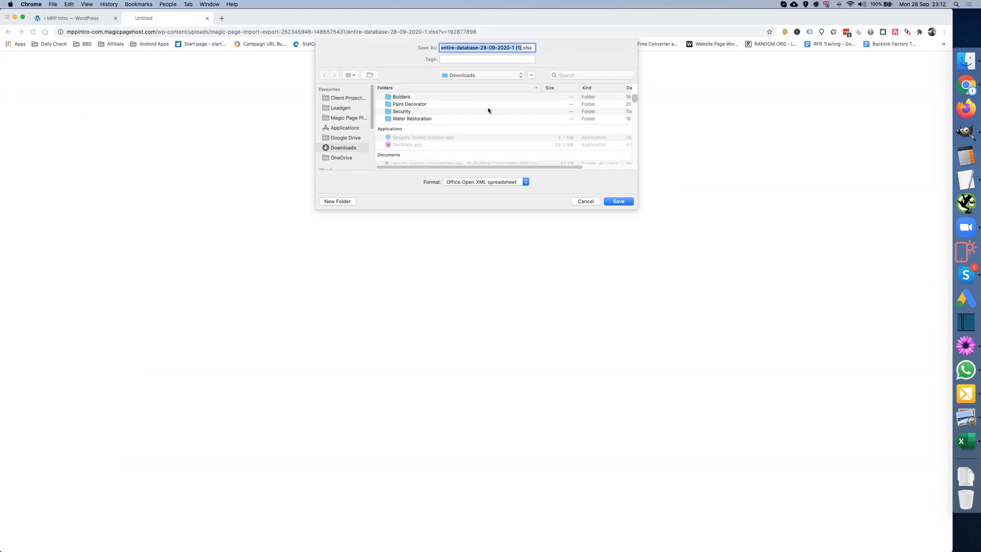
click(448, 48)
double_click(447, 48)
text(besty)
click(617, 201)
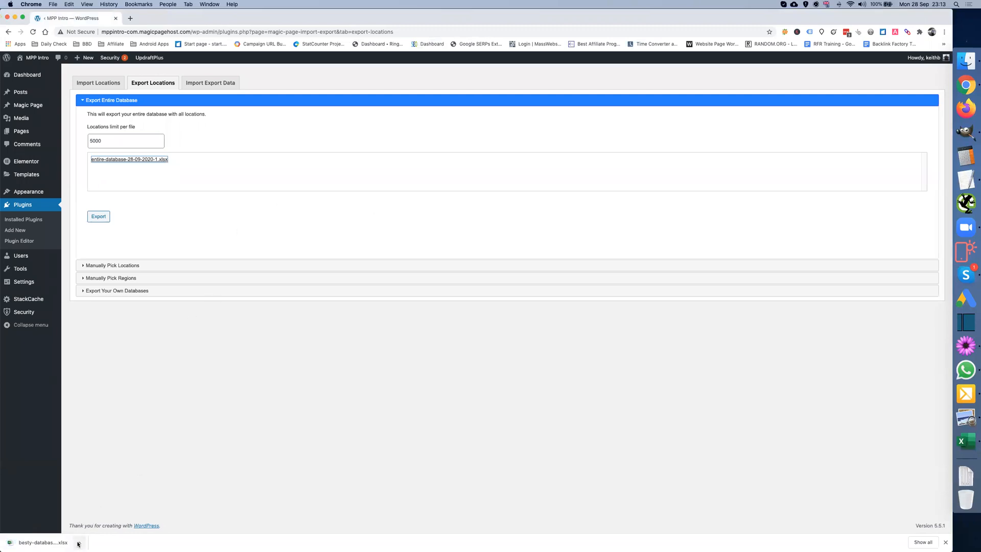
click(80, 543)
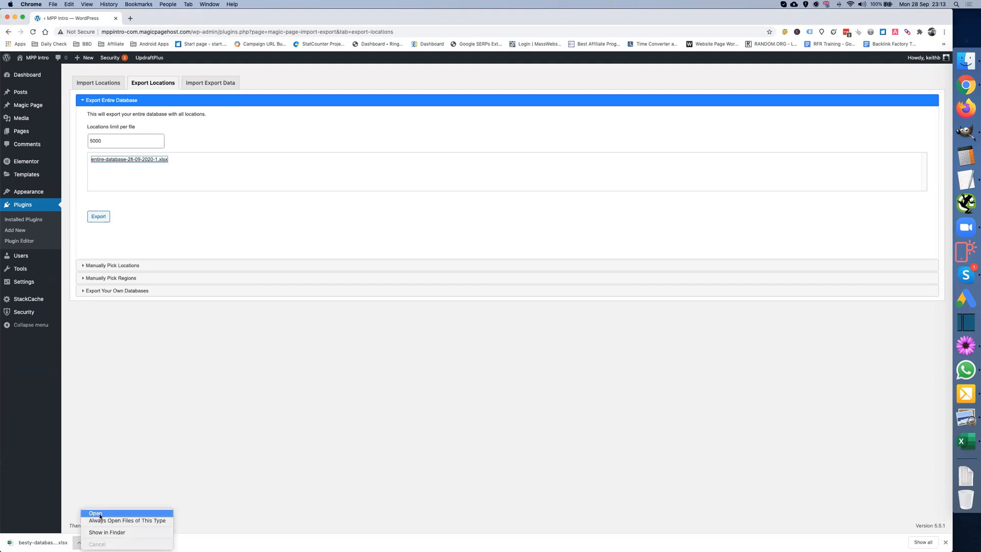
click(100, 515)
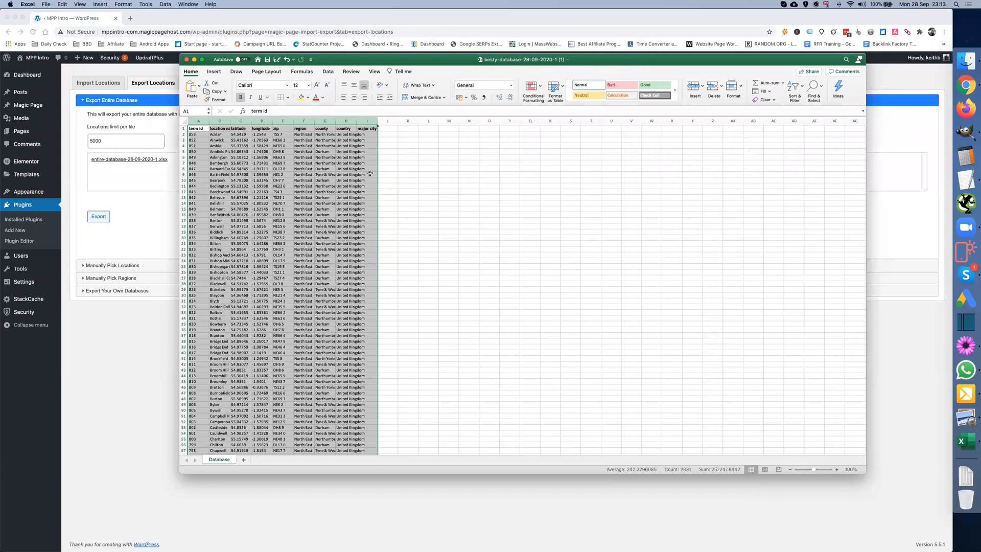
Resize columns A to I, from term id to major city, to compact widths that keep their contents readable
drag(377, 122, 449, 123)
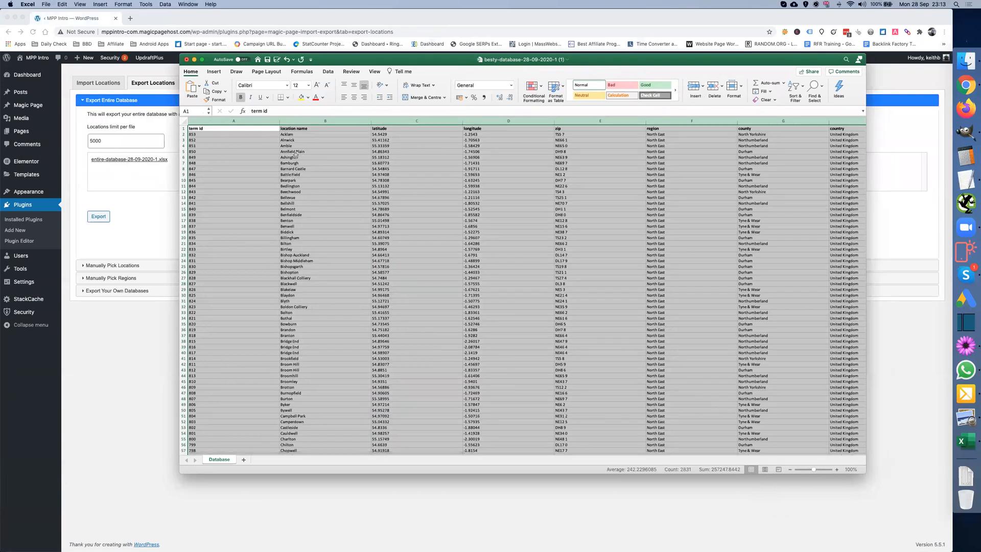
click(580, 140)
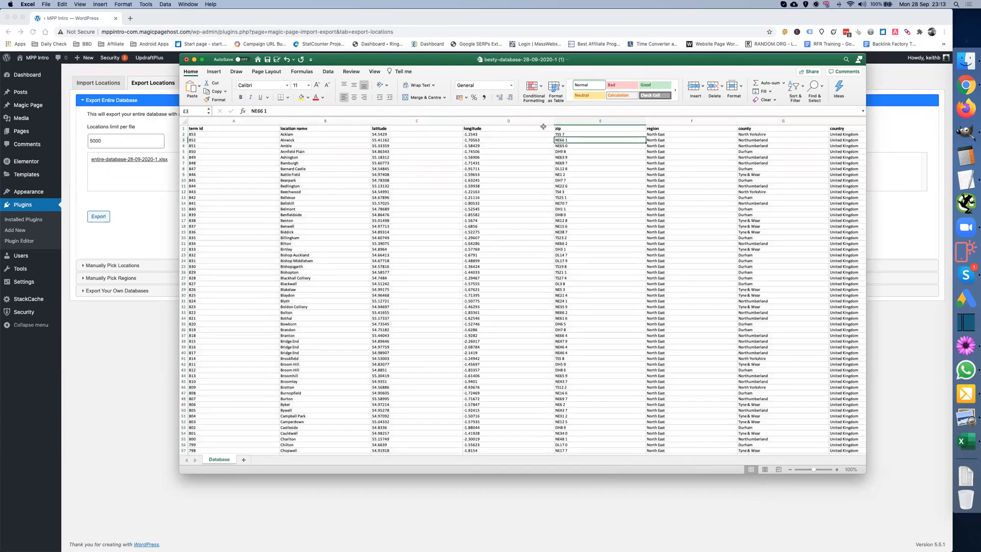
drag(278, 123, 213, 124)
drag(304, 121, 251, 121)
drag(343, 123, 282, 123)
drag(375, 121, 313, 122)
drag(405, 121, 341, 121)
drag(432, 121, 369, 121)
drag(457, 124, 407, 124)
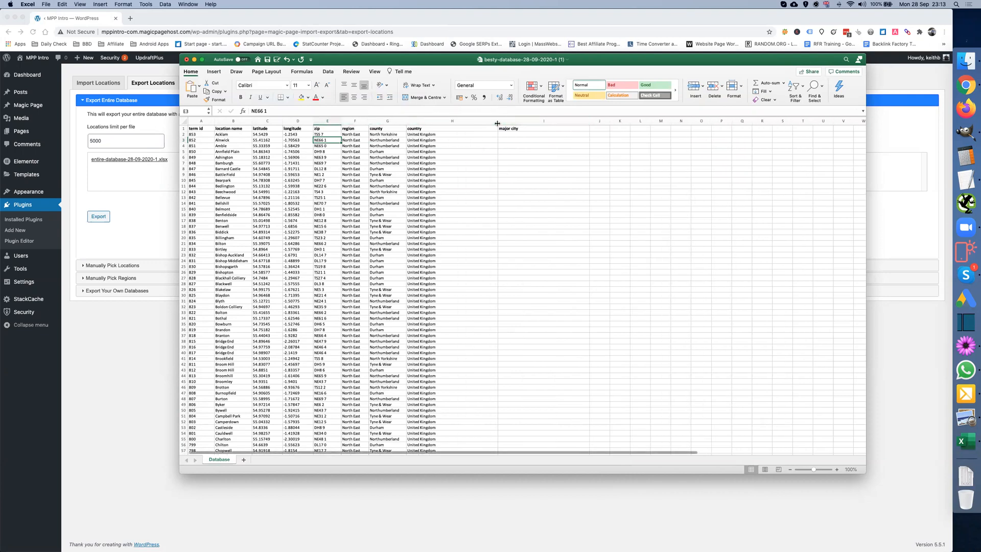
drag(498, 123, 443, 123)
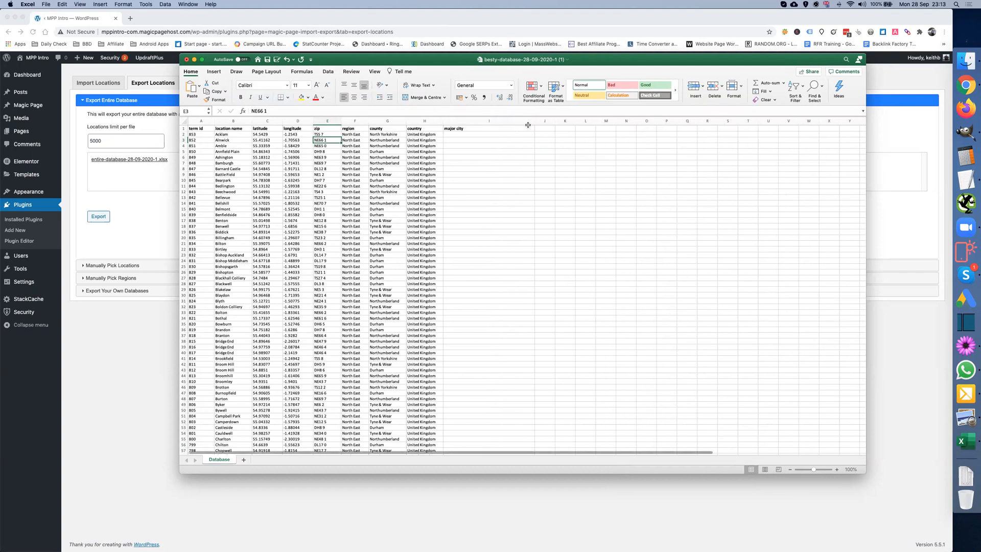
drag(534, 123, 469, 123)
Add the heading "short-zip" in cell J1, beside the major city column
click(478, 129)
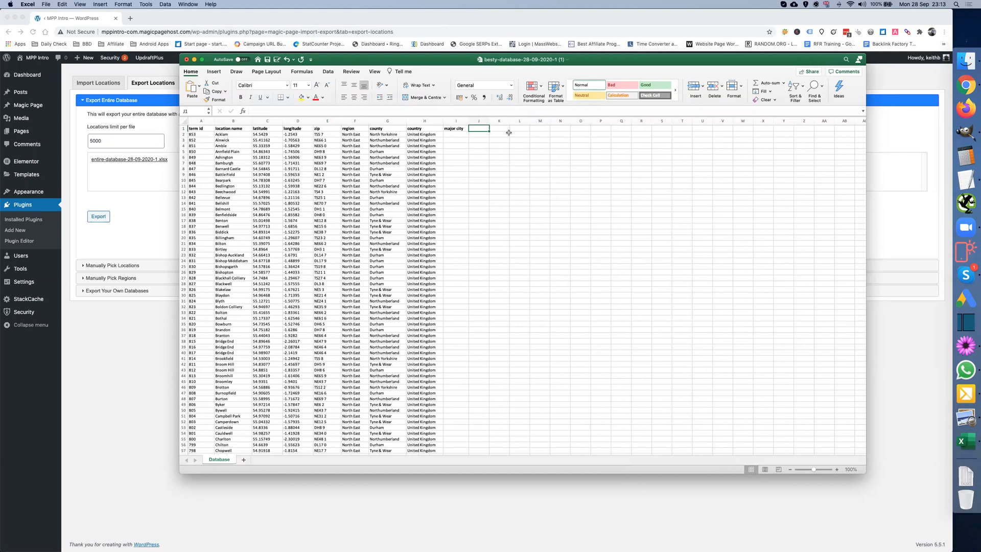
text(short-zip)
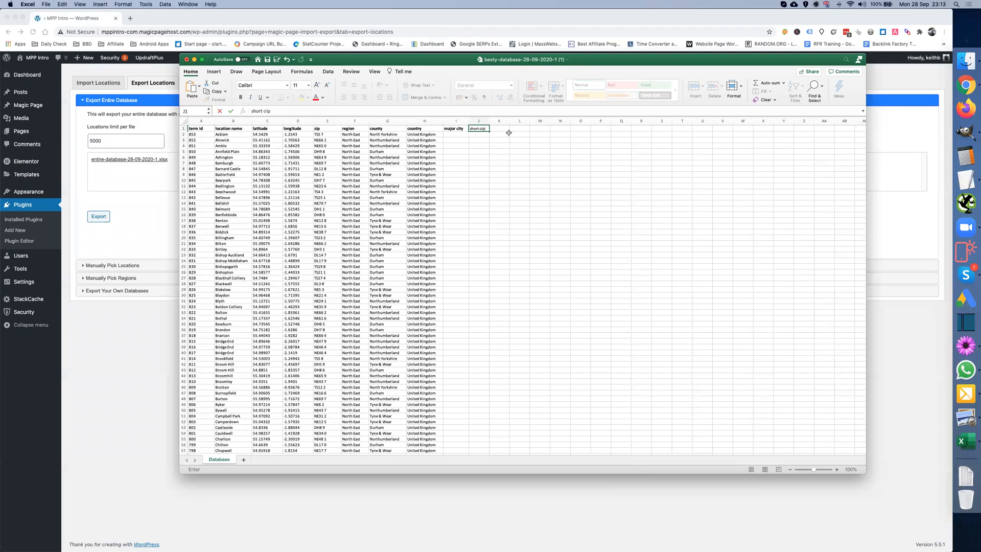
click(480, 135)
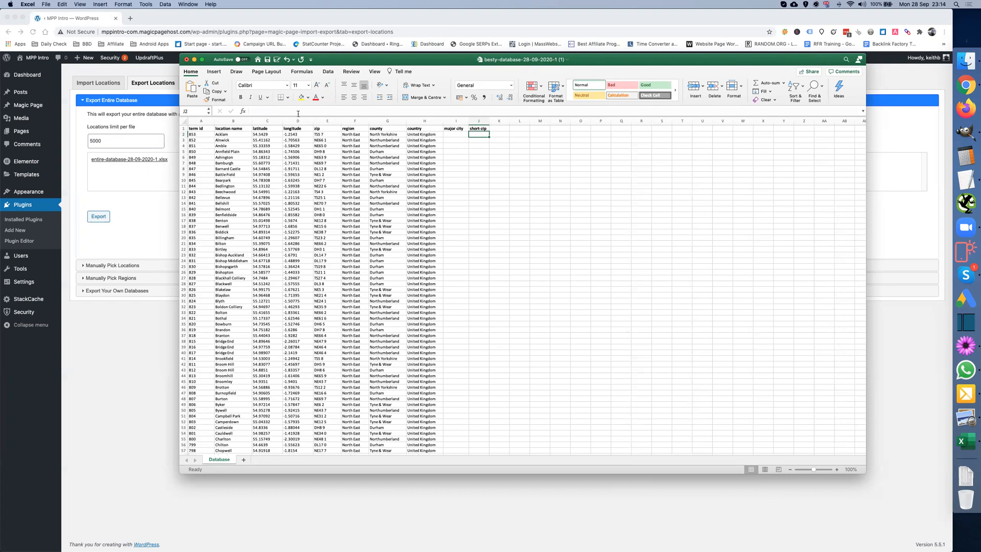
Enter the formula =TRIM(LEFT(E2,4)) in cell J2 to extract the short zip from the zip column
click(283, 111)
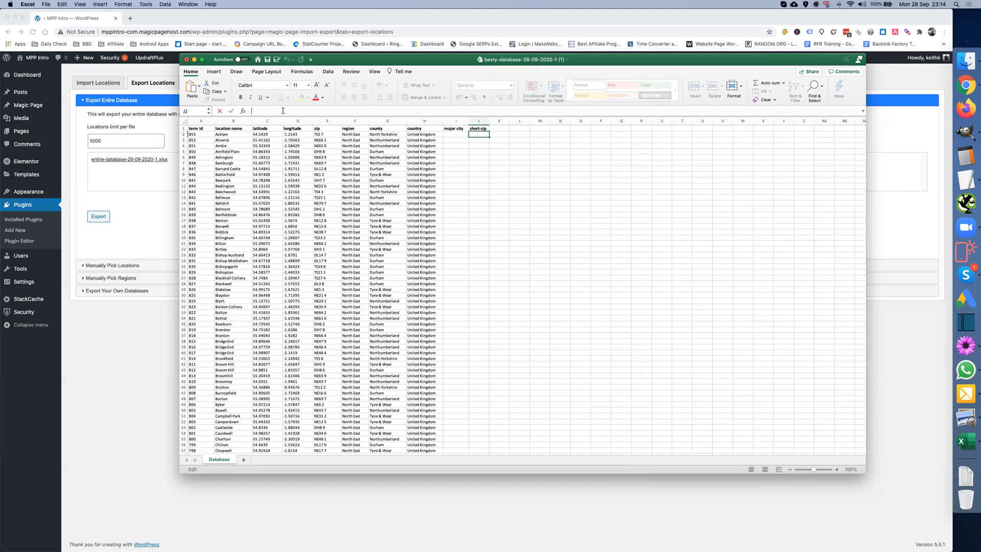
text(=)
text(trim)
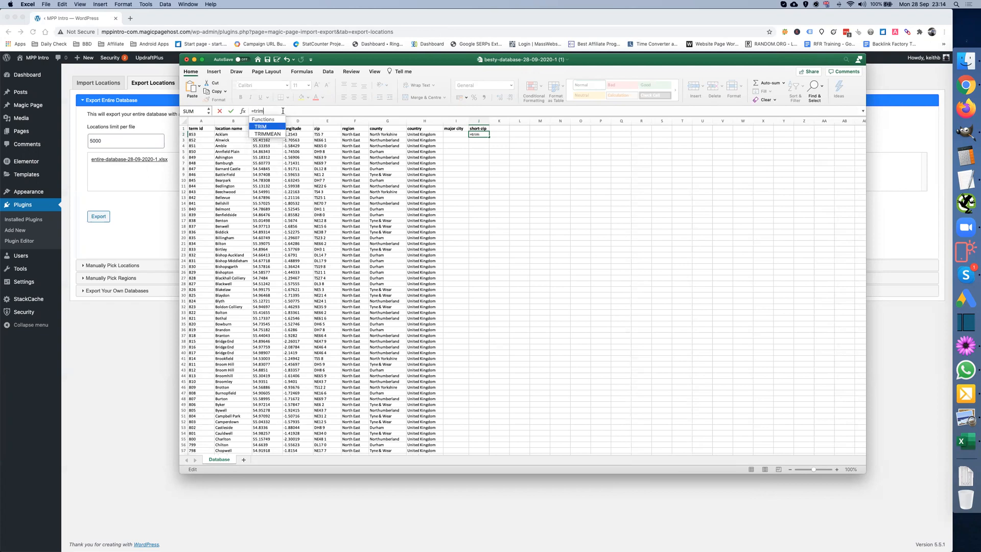
double_click(272, 127)
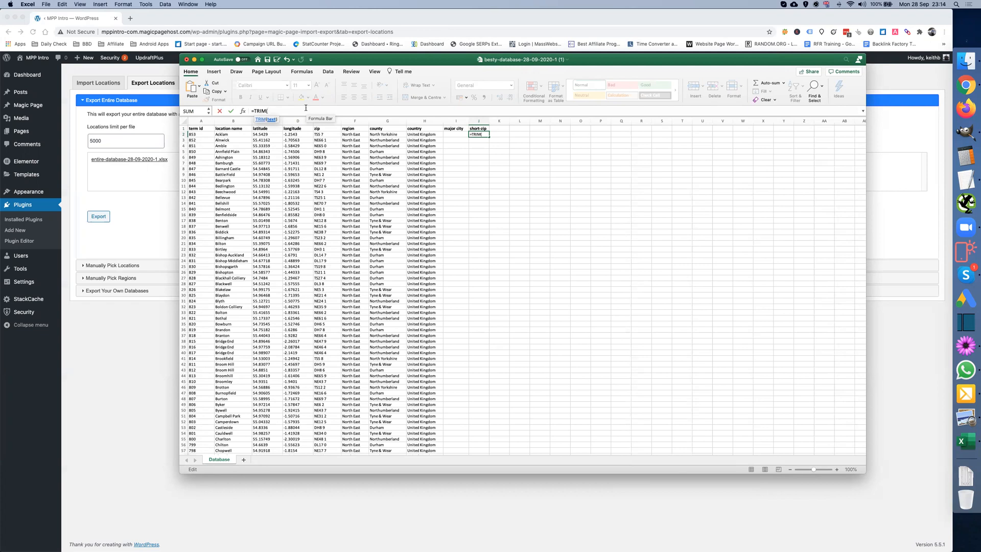
text(left)
double_click(269, 127)
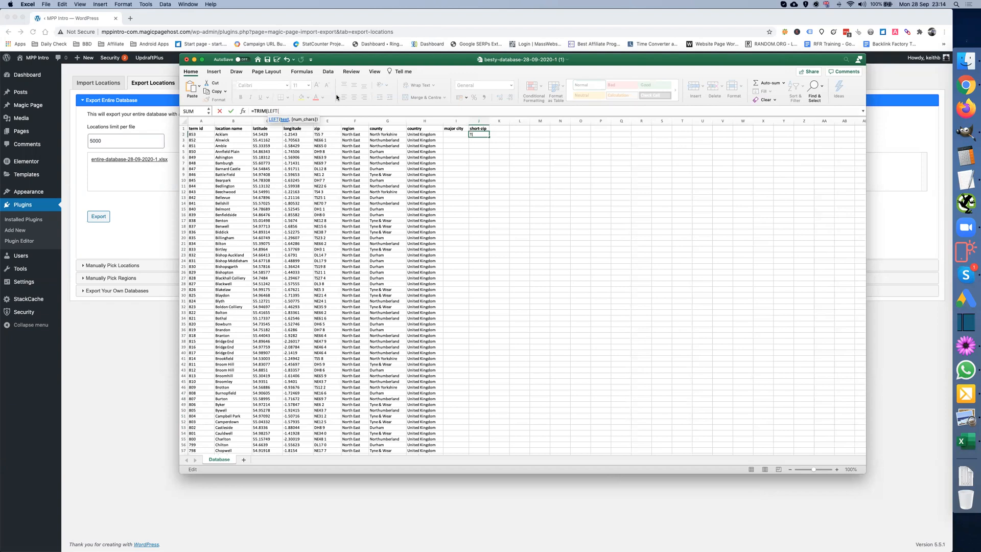
text(e2,4)
text())
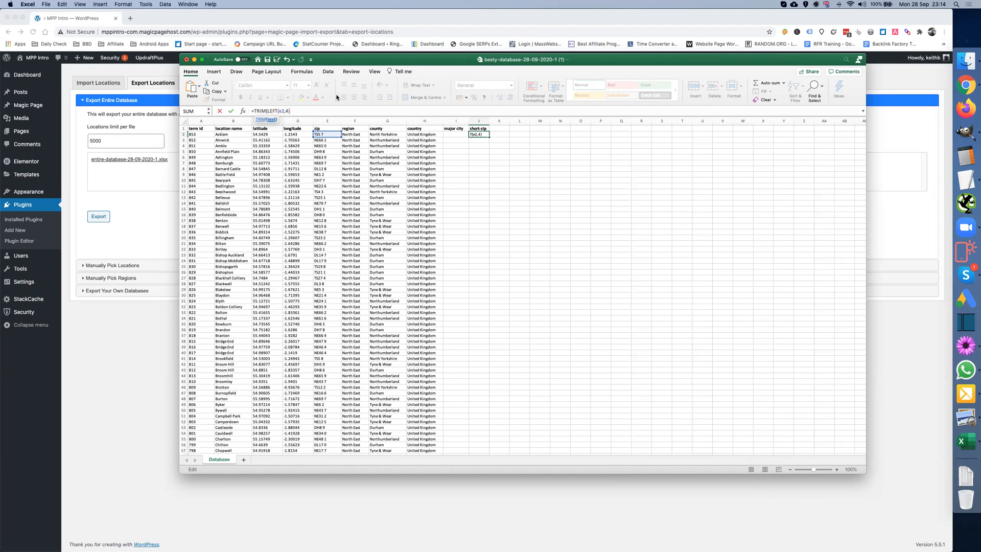
text())
key(Return)
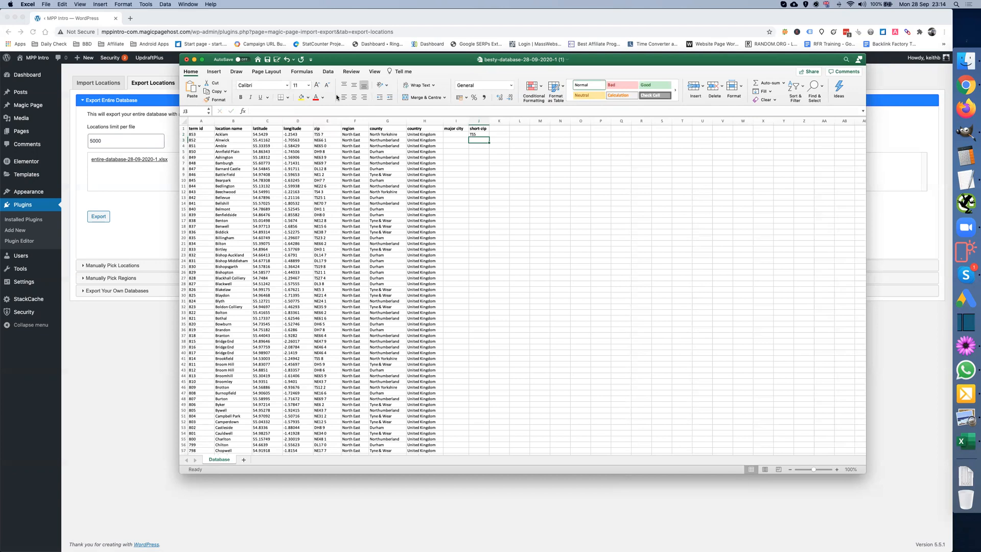
Copy the short-zip formula from J2 into J3:J353, down to the last location row
key(Up)
key(super+c)
key(Down)
scroll(491, 199, down, 12)
scroll(491, 200, down, 20)
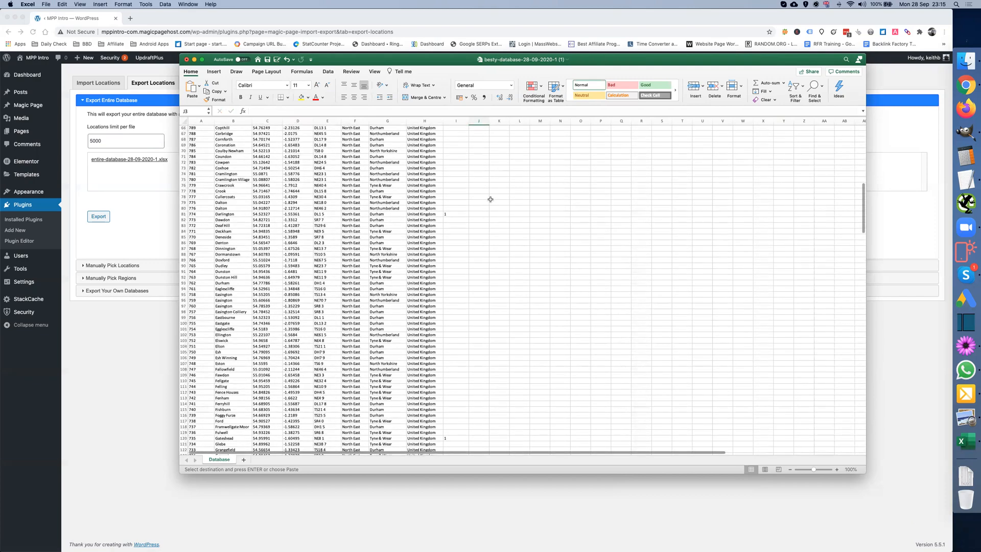
scroll(490, 199, down, 20)
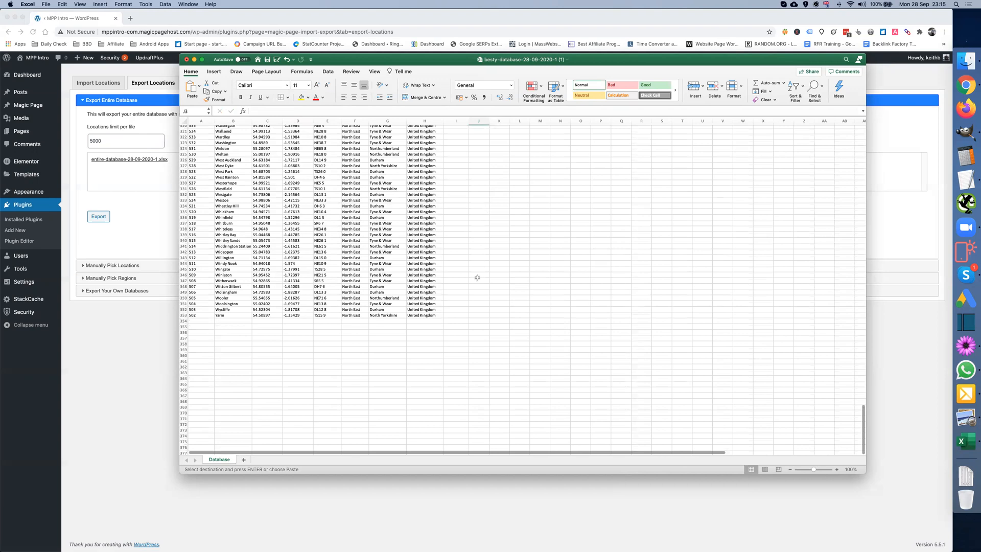
shift+click(481, 315)
key(ctrl+v)
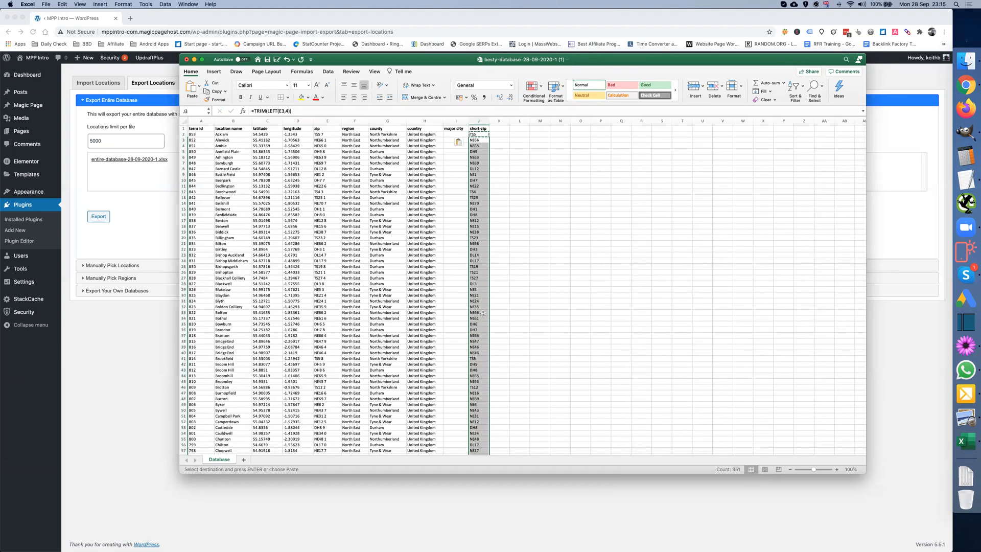
Check the filled short-zip values down to the last row and save the workbook
scroll(483, 313, down, 20)
scroll(482, 313, down, 20)
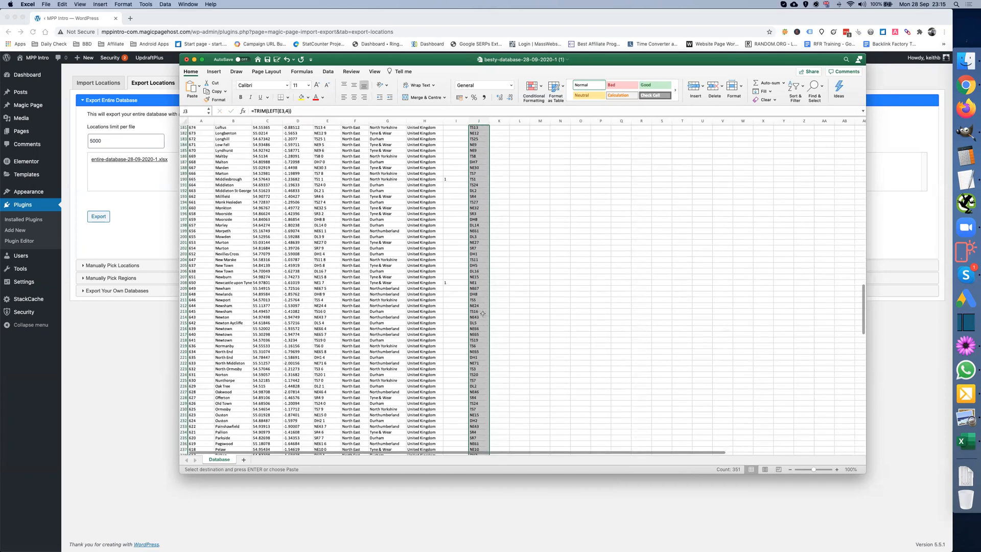
scroll(482, 313, down, 20)
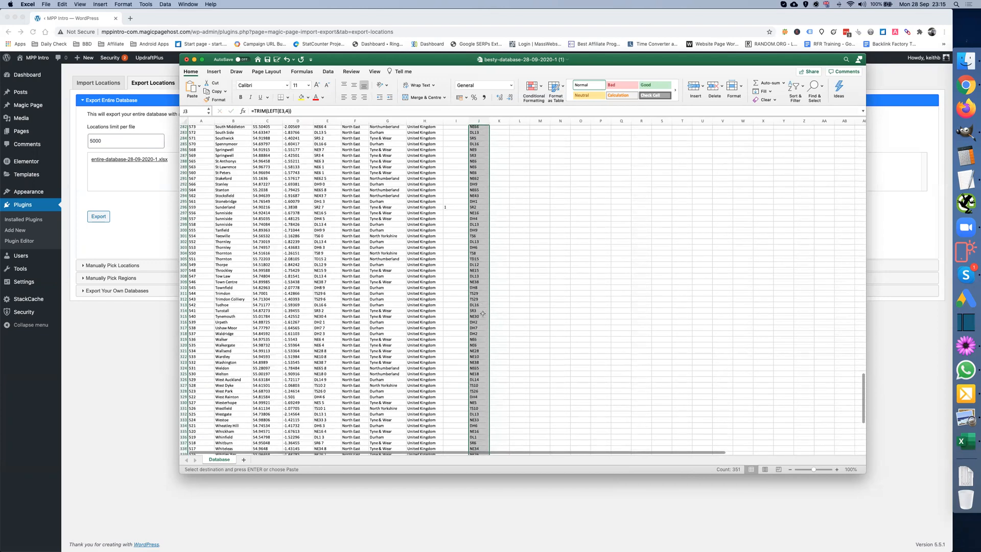
scroll(483, 313, down, 5)
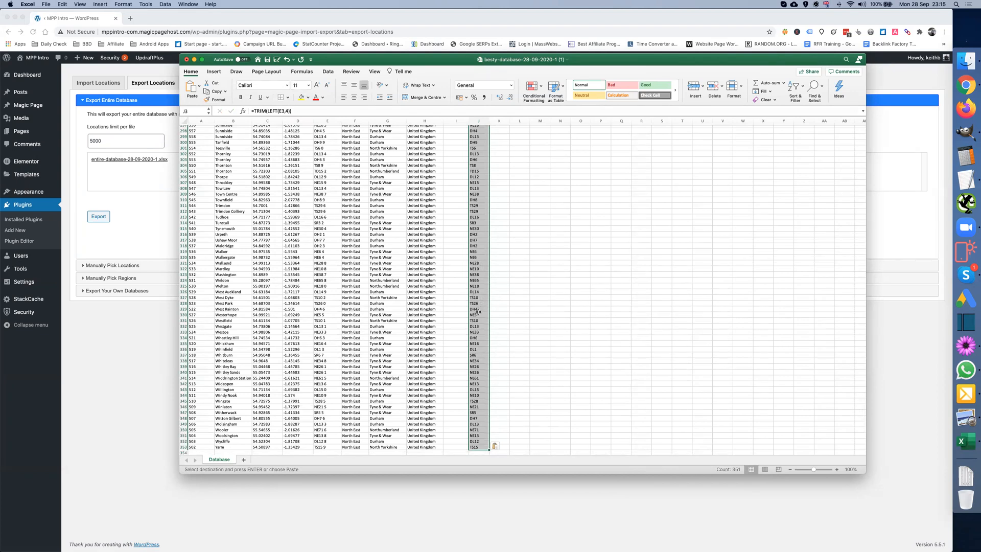
scroll(476, 313, down, 5)
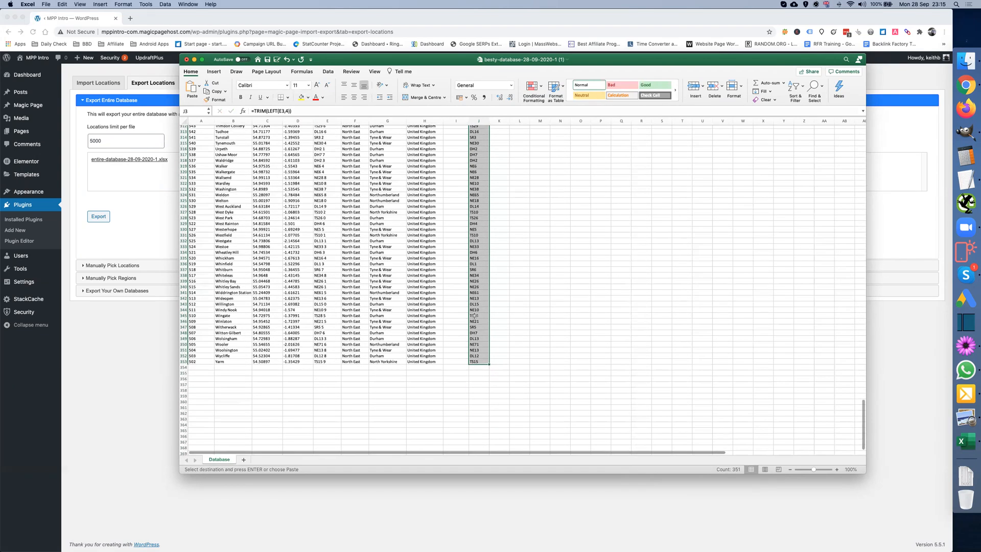
scroll(474, 316, up, 20)
key(super+s)
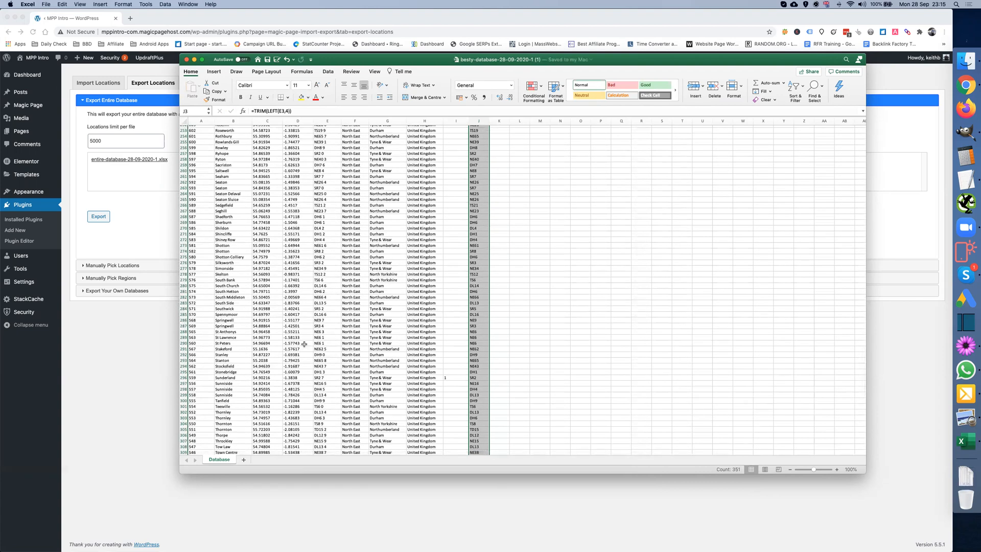
Switch to the Chrome browser and start a new locations import with the database label "newdb"
click(93, 355)
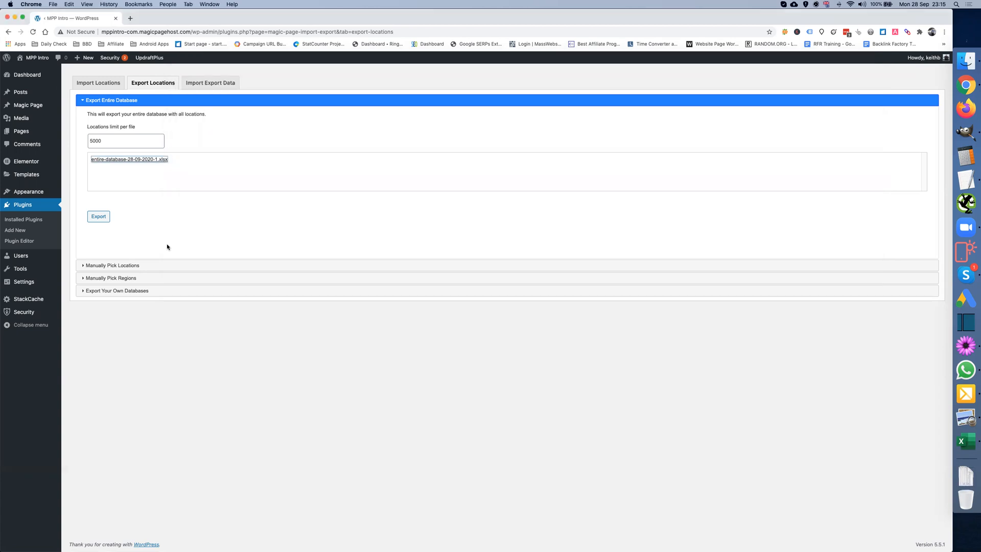
click(93, 84)
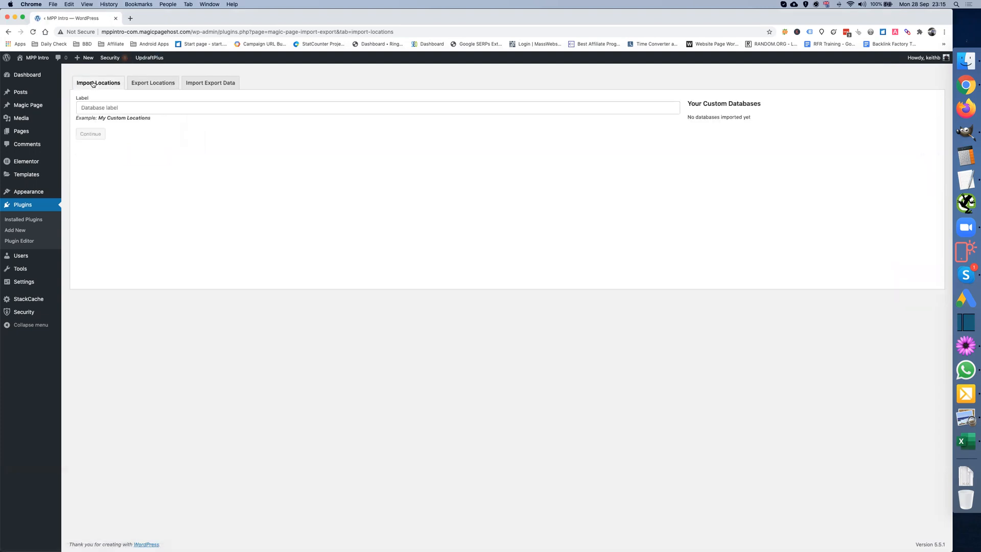
click(97, 105)
text(newdb)
click(123, 135)
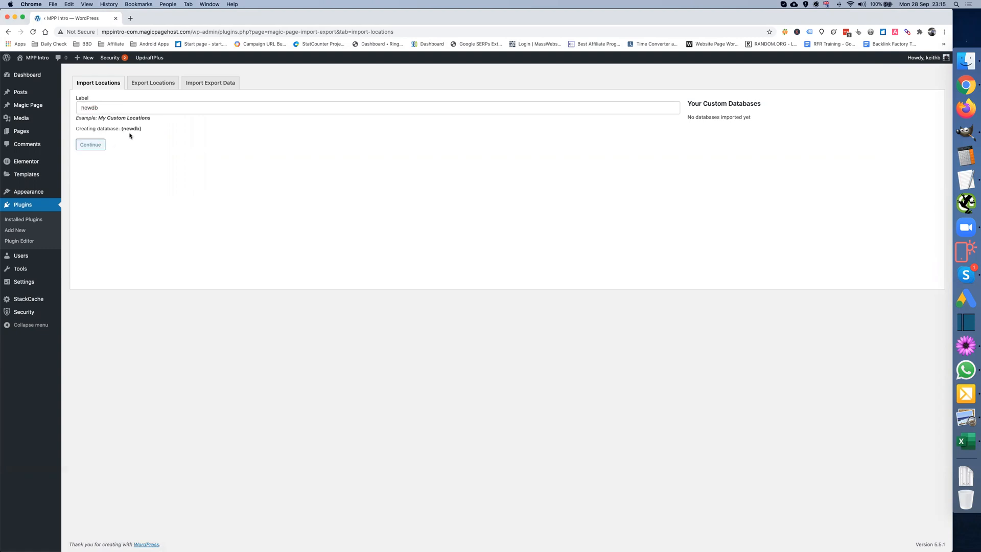
click(91, 145)
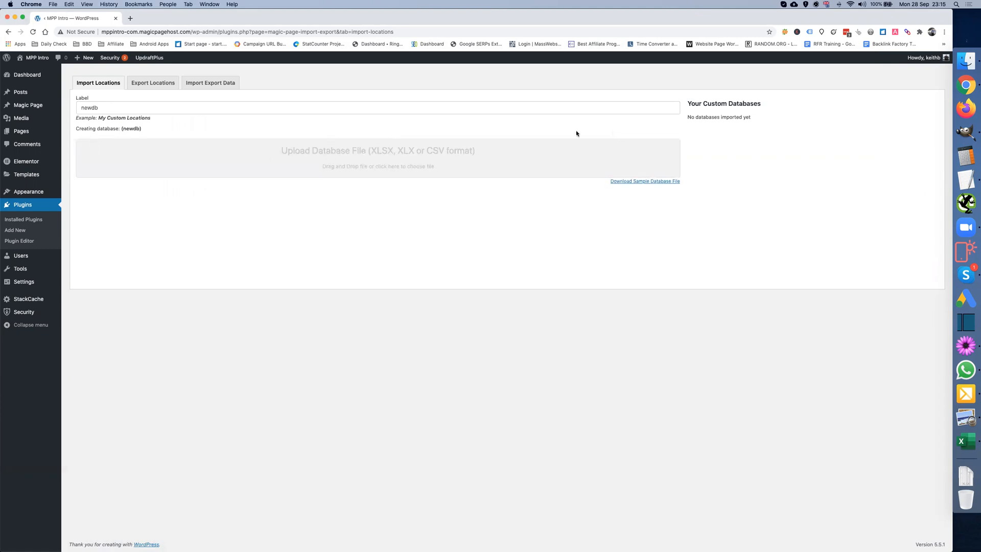
click(966, 61)
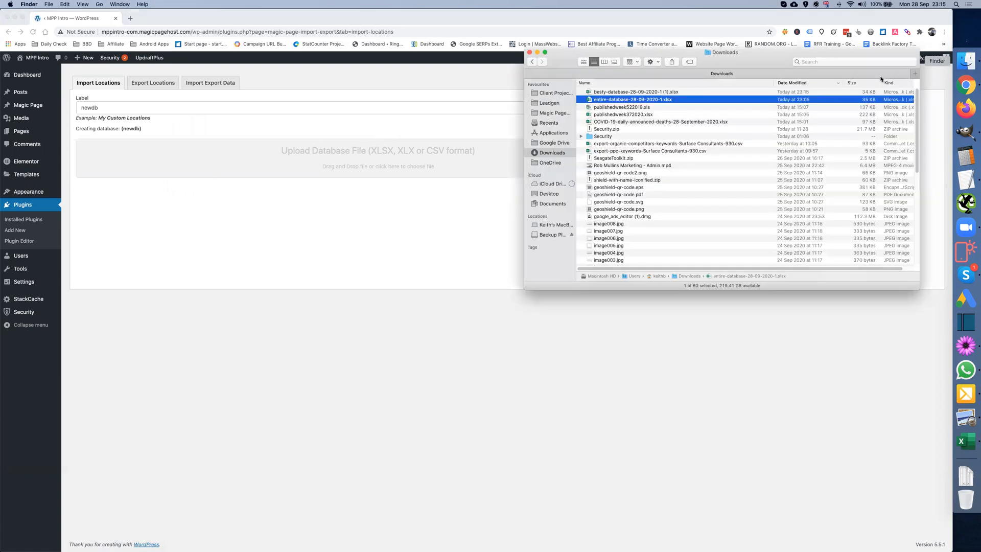
drag(650, 94, 433, 151)
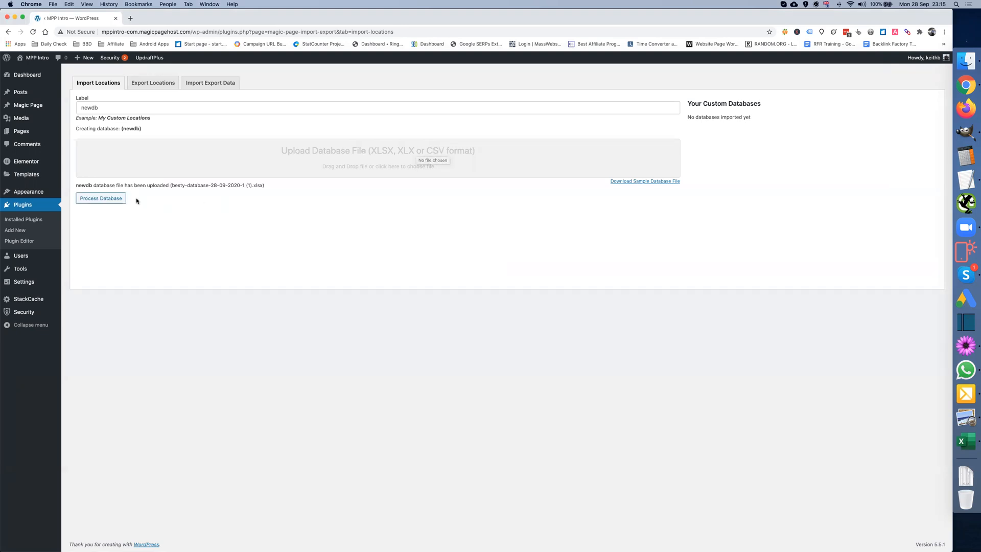
click(109, 199)
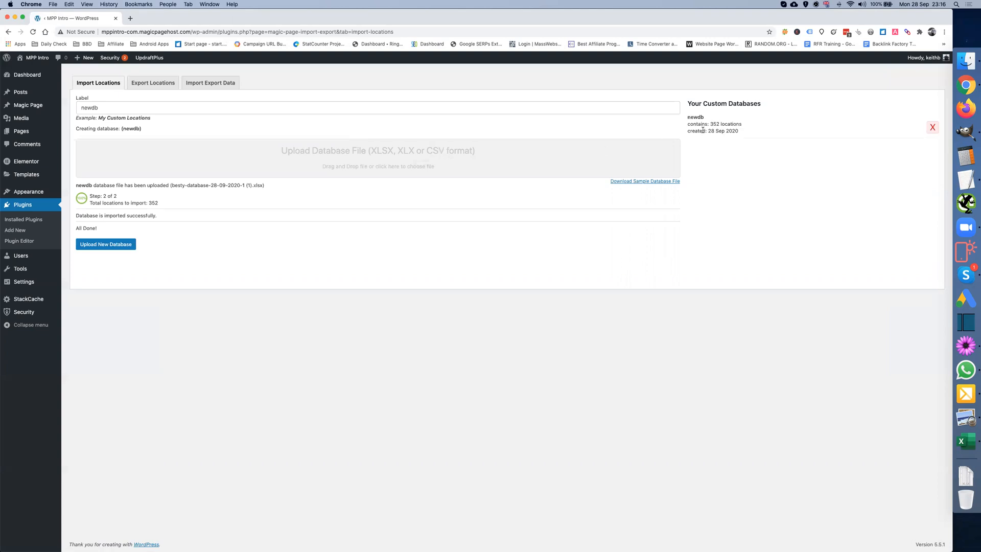
Check the Short Zip custom field in the Magic Page location entries Acklam and Barnard Castle
mouse_move(38, 105)
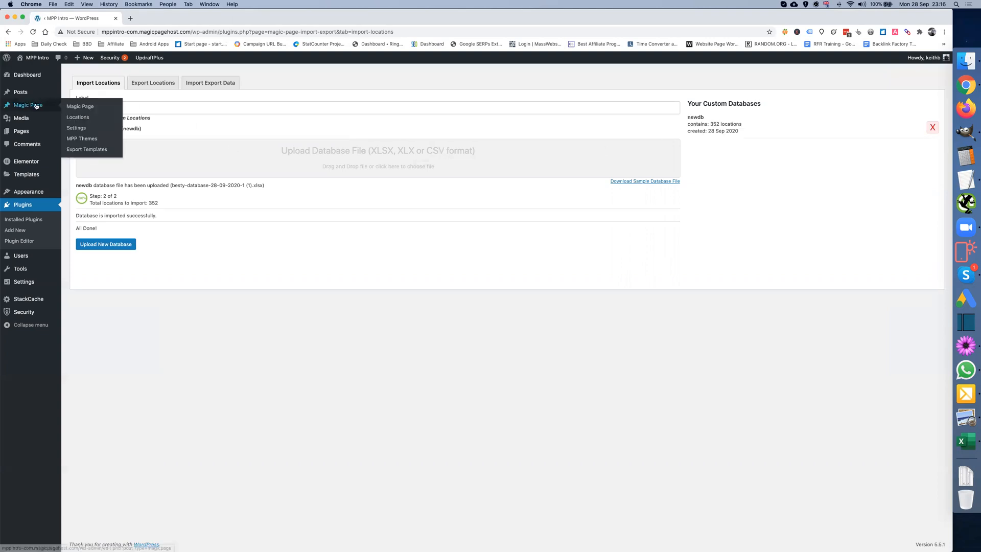
click(79, 117)
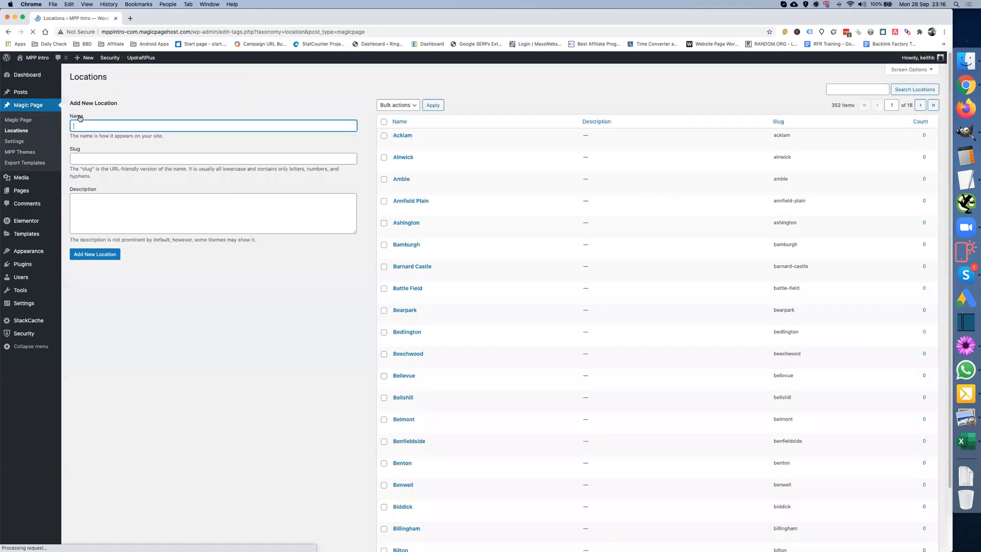
click(398, 145)
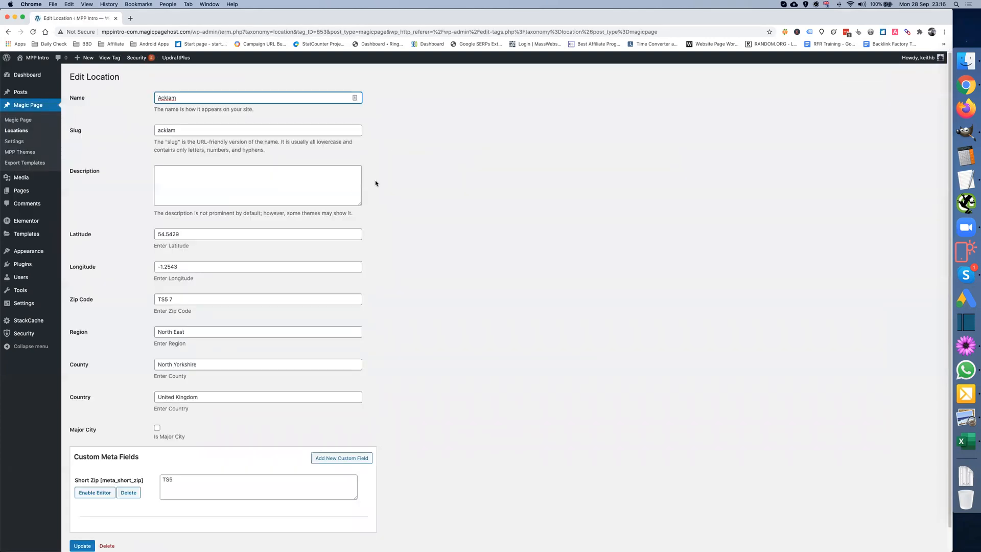
click(25, 132)
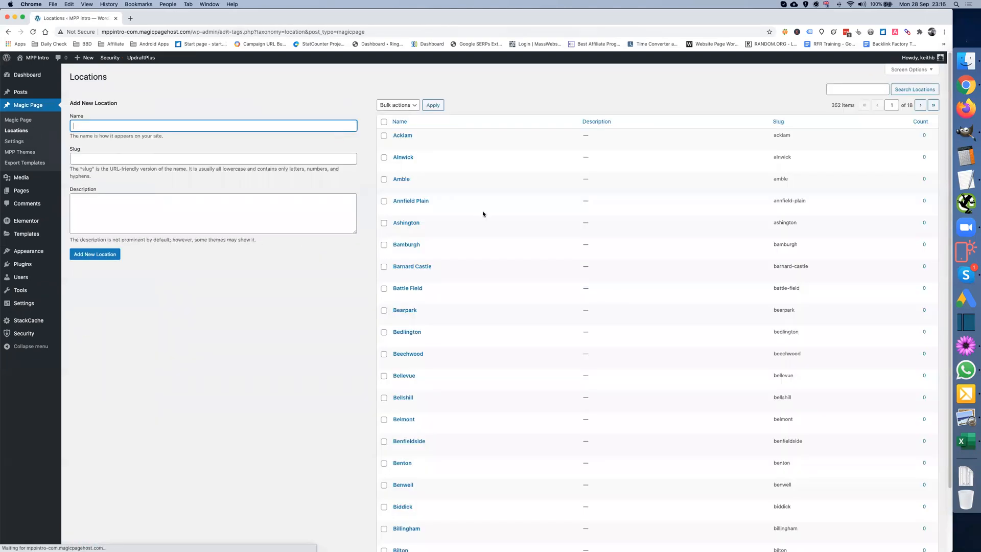
click(398, 275)
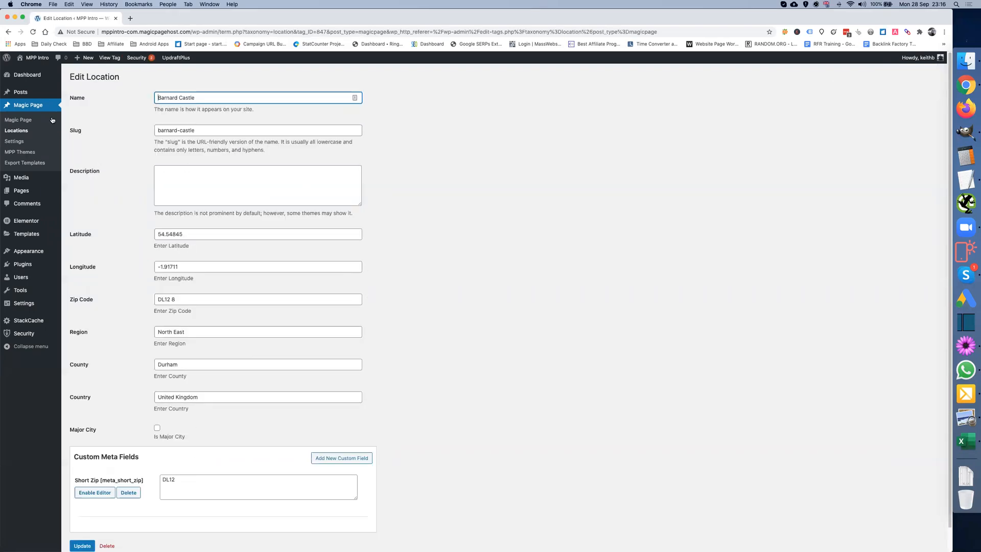
Open the Peterlee Pest Control magic page for editing and find its spintax shortcodes
click(20, 120)
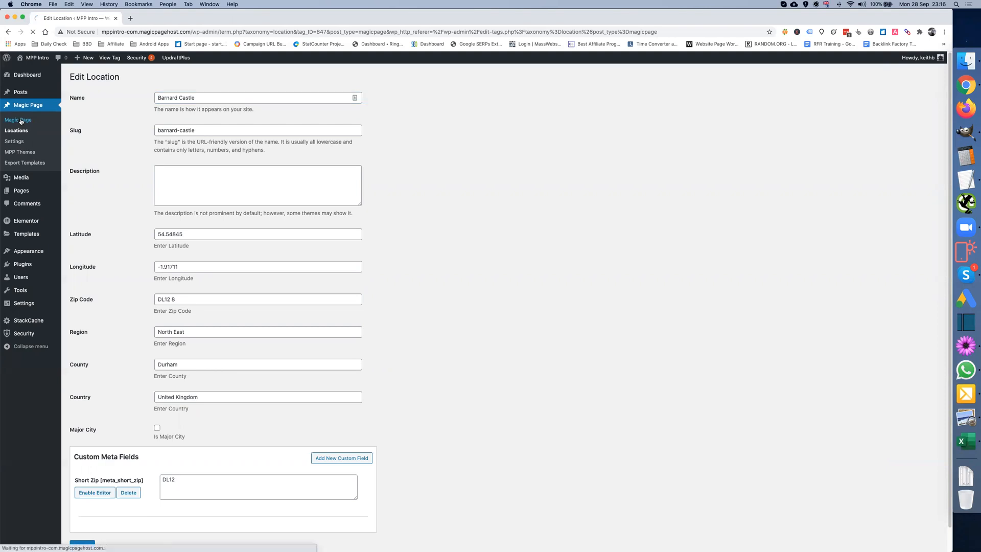
mouse_move(101, 132)
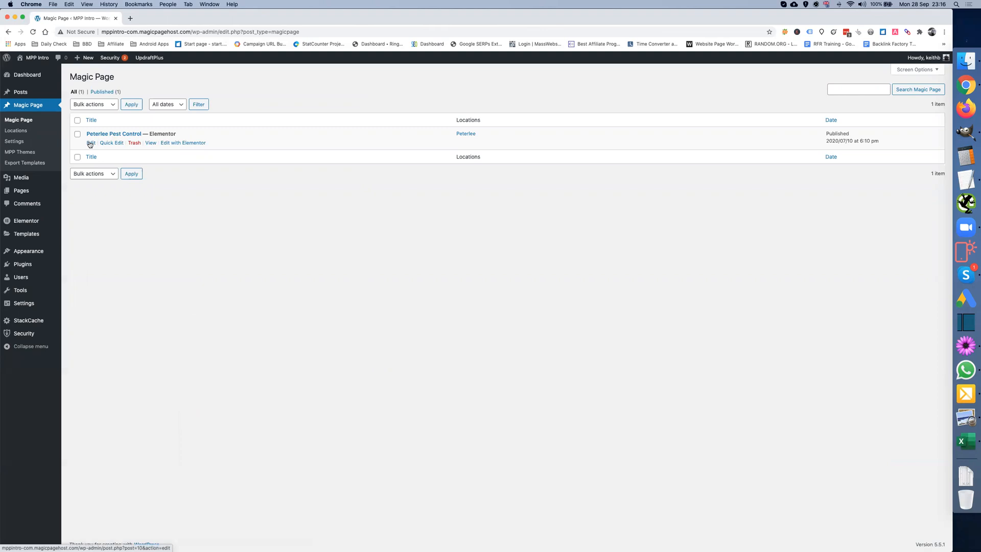
click(91, 144)
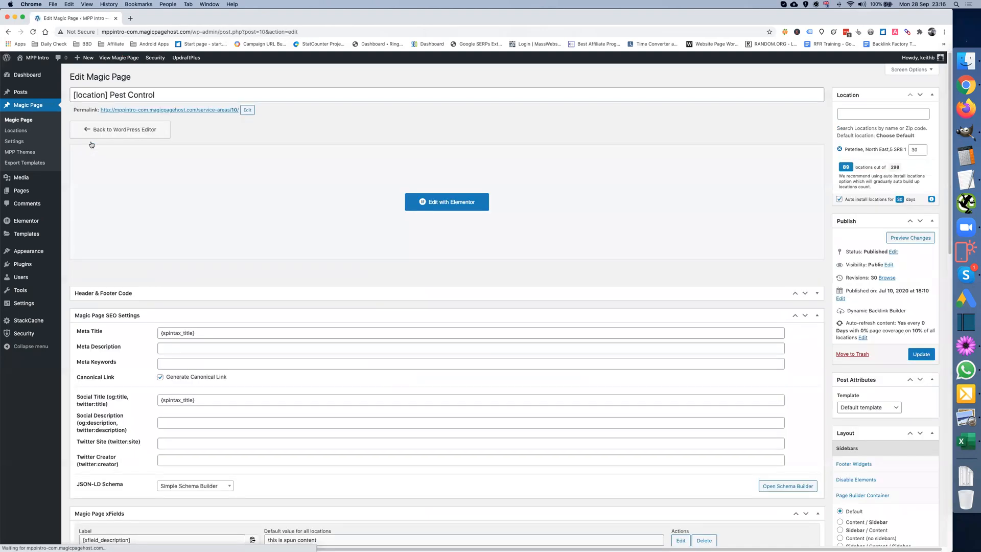
scroll(312, 240, down, 5)
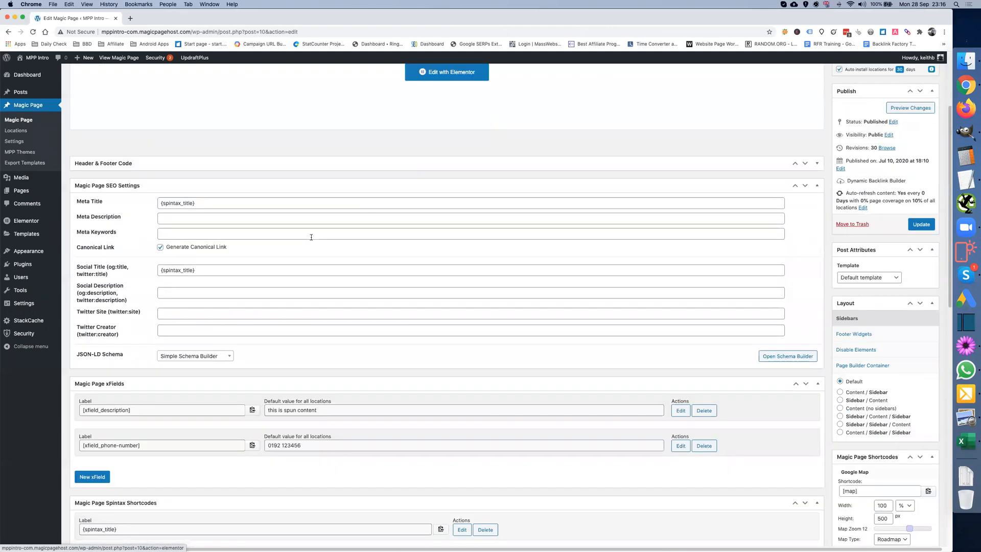
scroll(390, 243, down, 2)
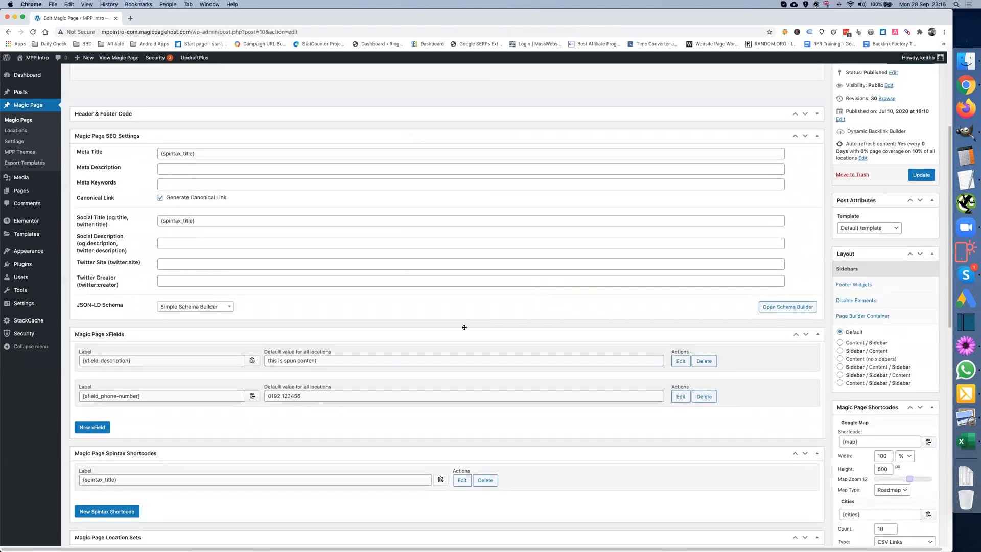
scroll(464, 327, down, 5)
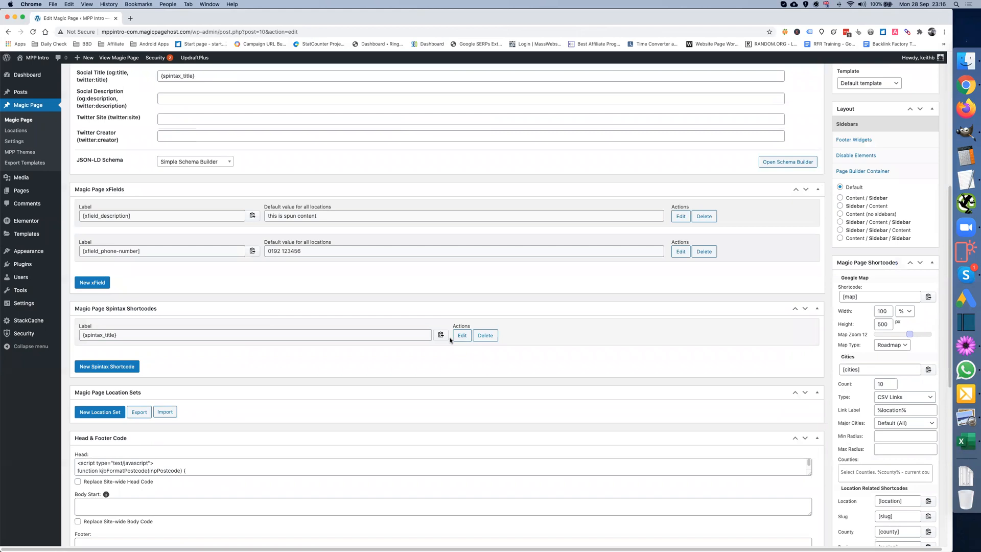
Change the first [meta_shortpostcode] in both options of the title spintax shortcode to [meta_shortzip] and save the shortcode
click(460, 337)
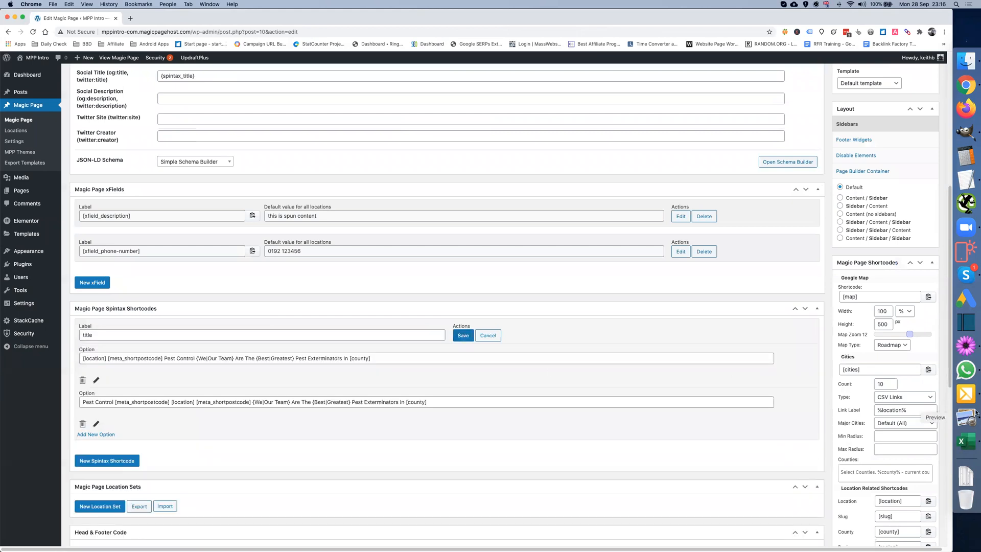
scroll(869, 399, down, 7)
scroll(888, 408, down, 1)
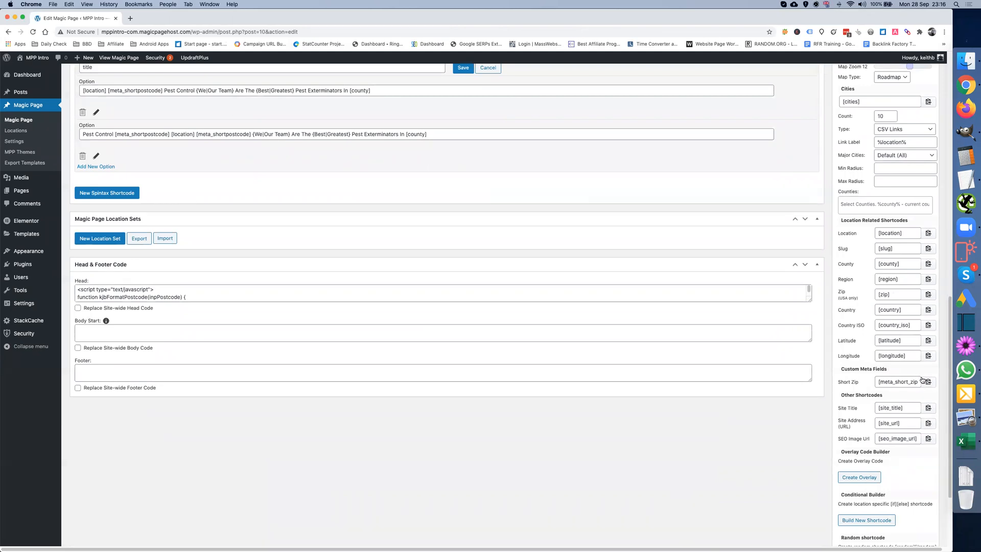
scroll(544, 395, up, 5)
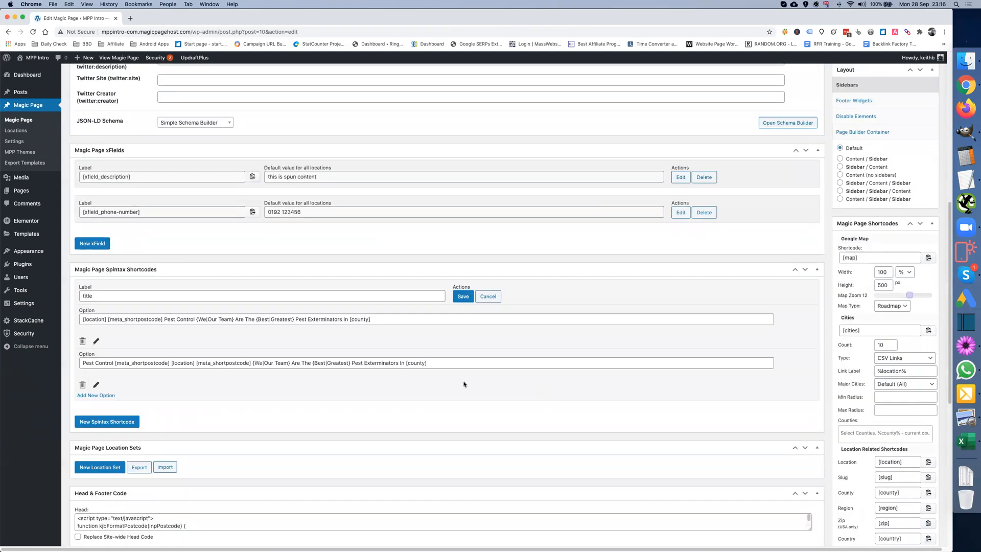
click(151, 362)
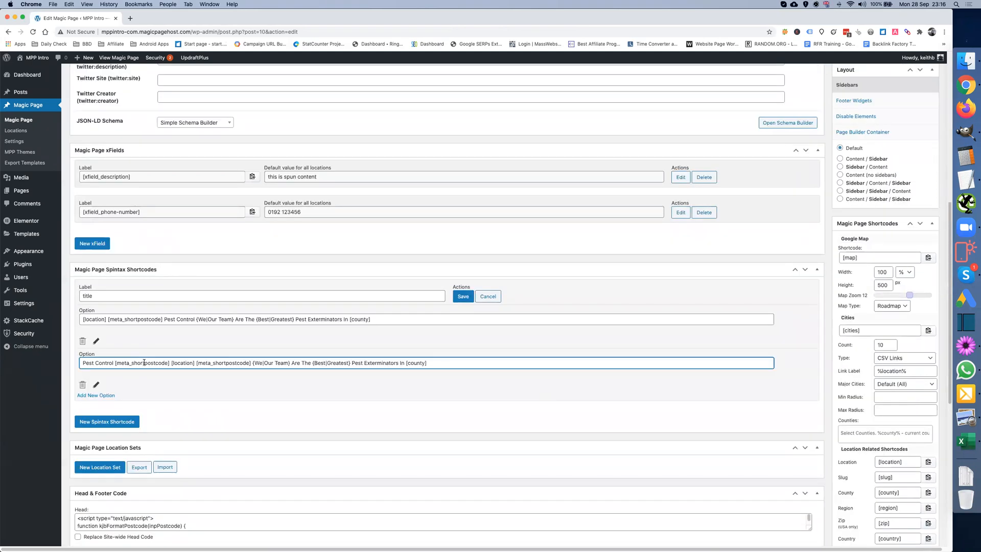
drag(150, 362, 167, 362)
text(zip)
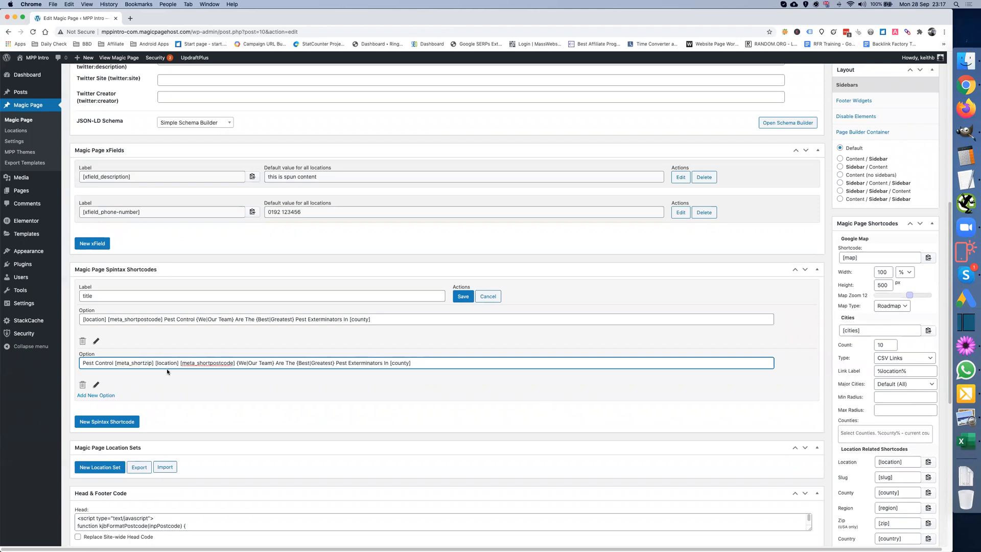
drag(138, 321, 158, 321)
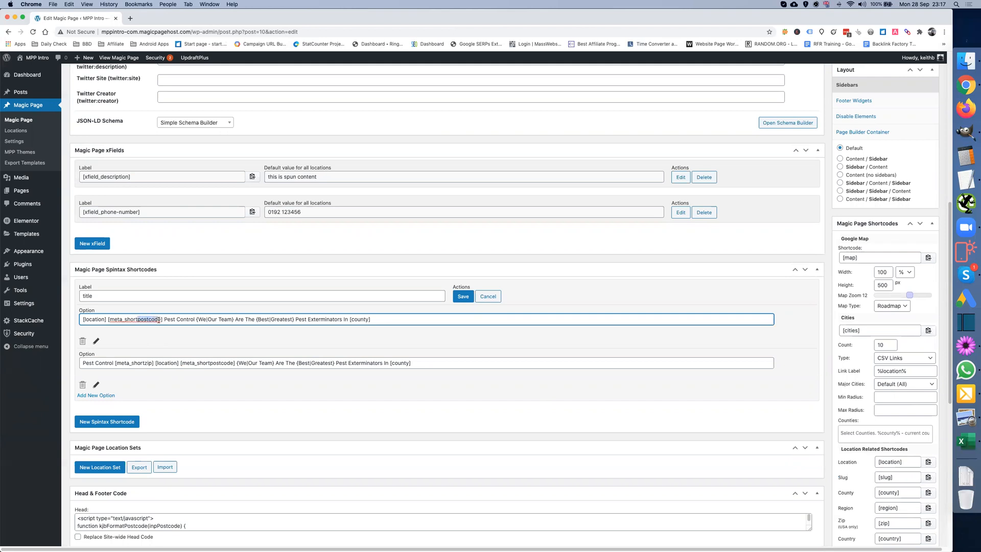
text(zip)
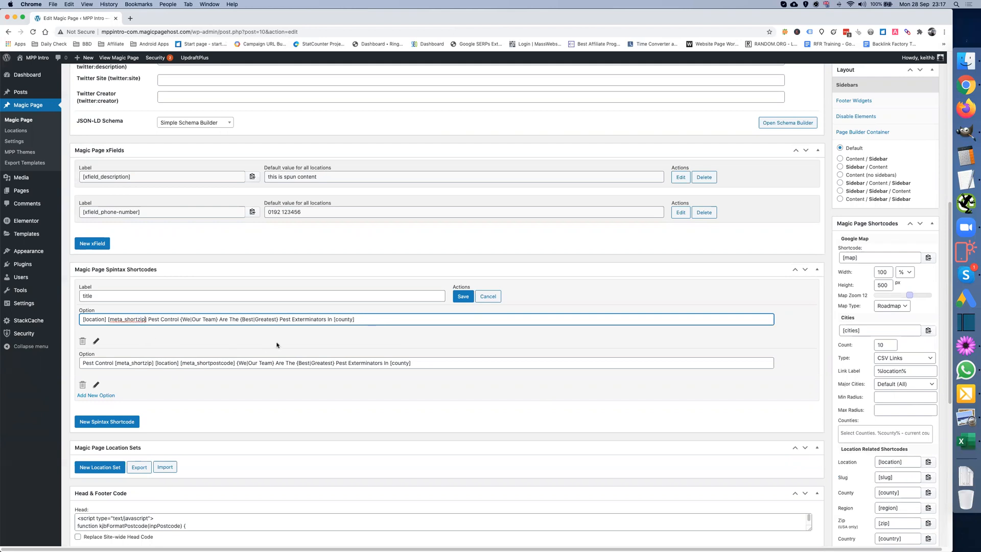
click(458, 303)
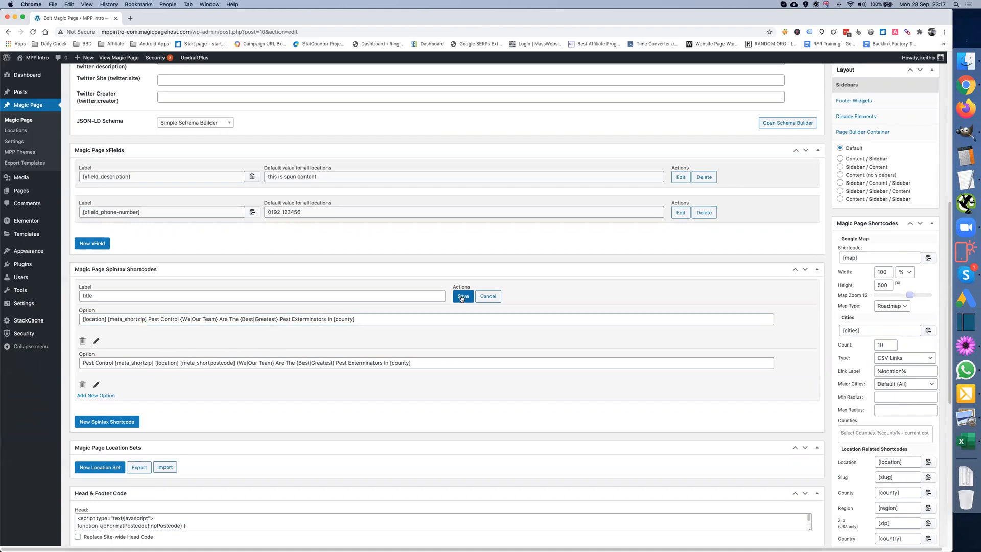
Update the magic page and open its permalink in a new browser tab
scroll(503, 330, up, 10)
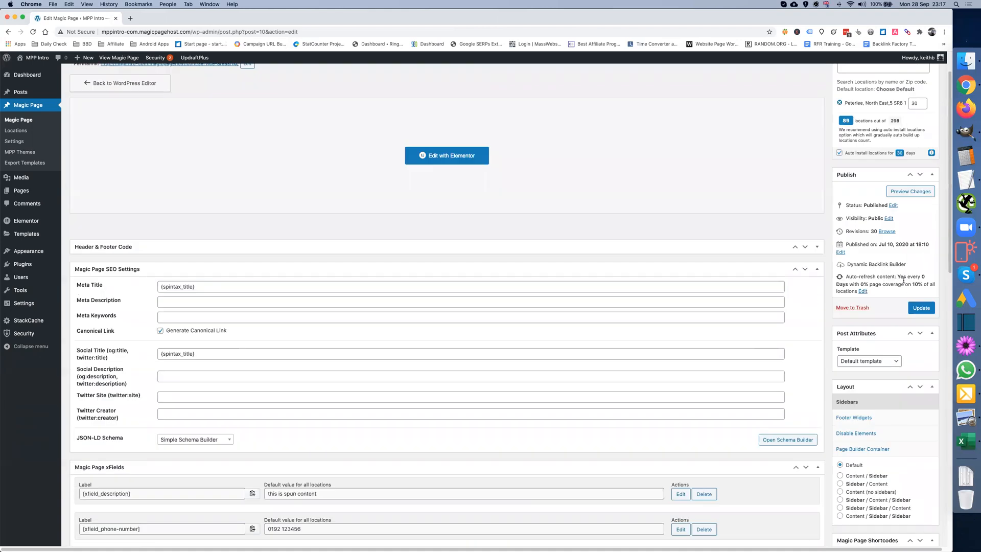
click(920, 308)
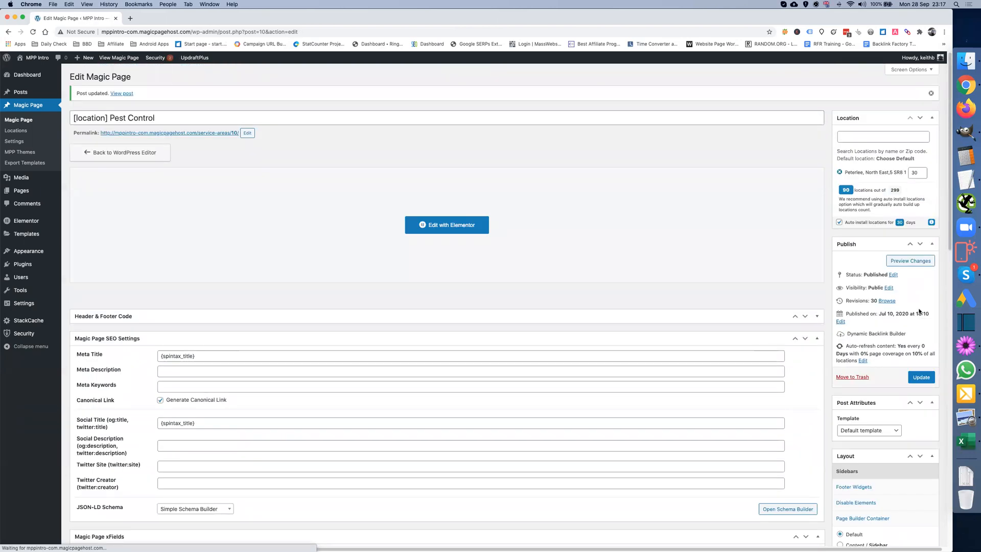
right_click(208, 133)
click(219, 136)
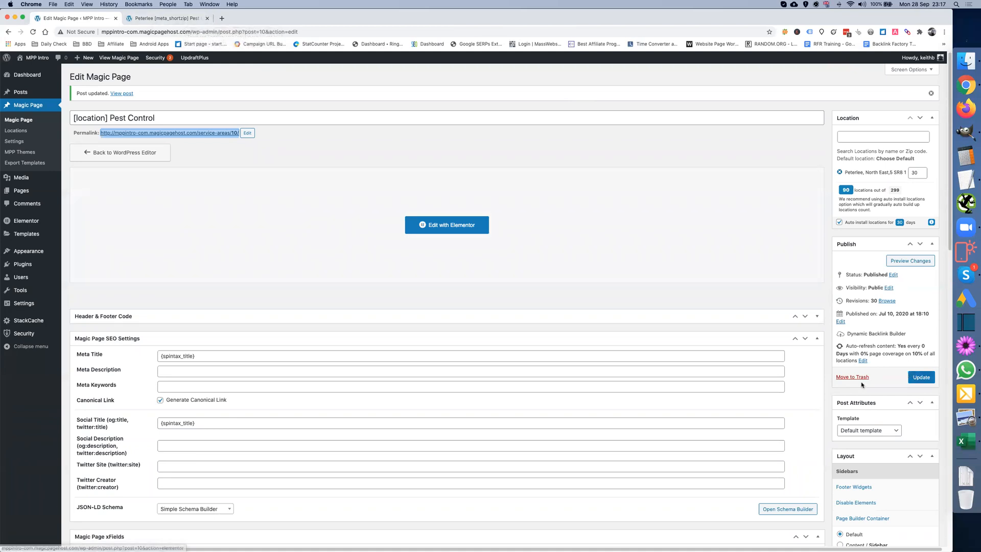
Look up the Short Zip shortcode, correct [meta_shortzip] to [meta_short_zip] in both title spintax options, and save the shortcode
scroll(823, 392, down, 5)
scroll(823, 392, down, 10)
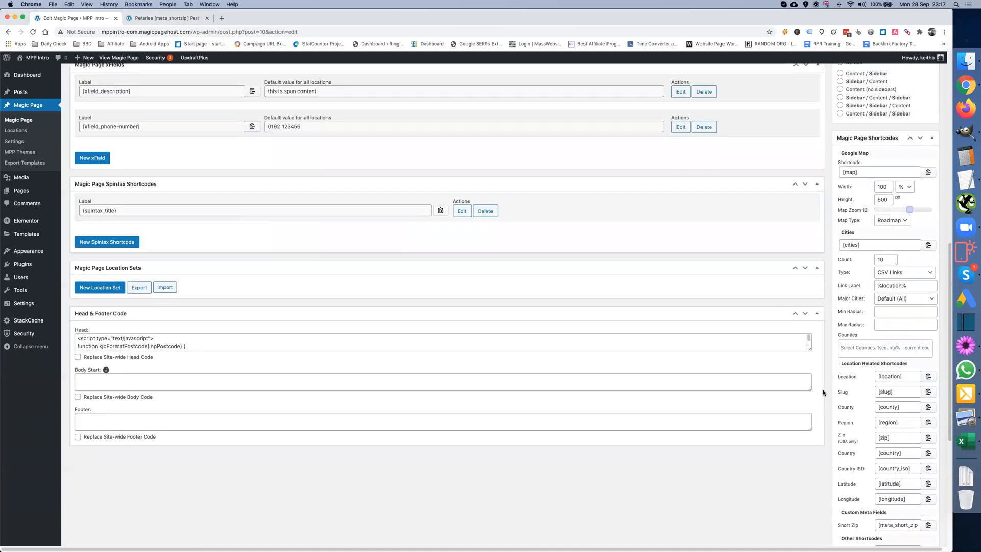
scroll(823, 392, down, 1)
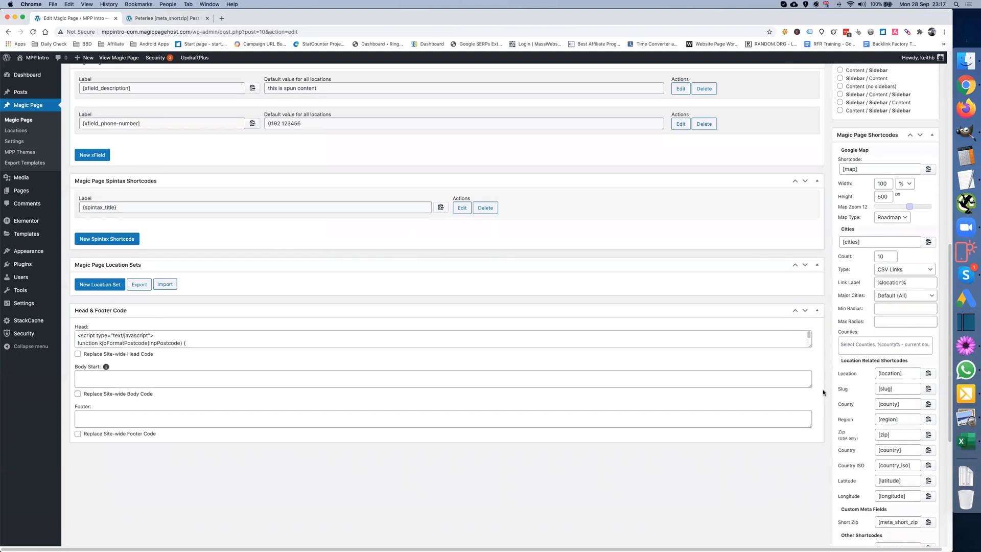
scroll(822, 392, up, 8)
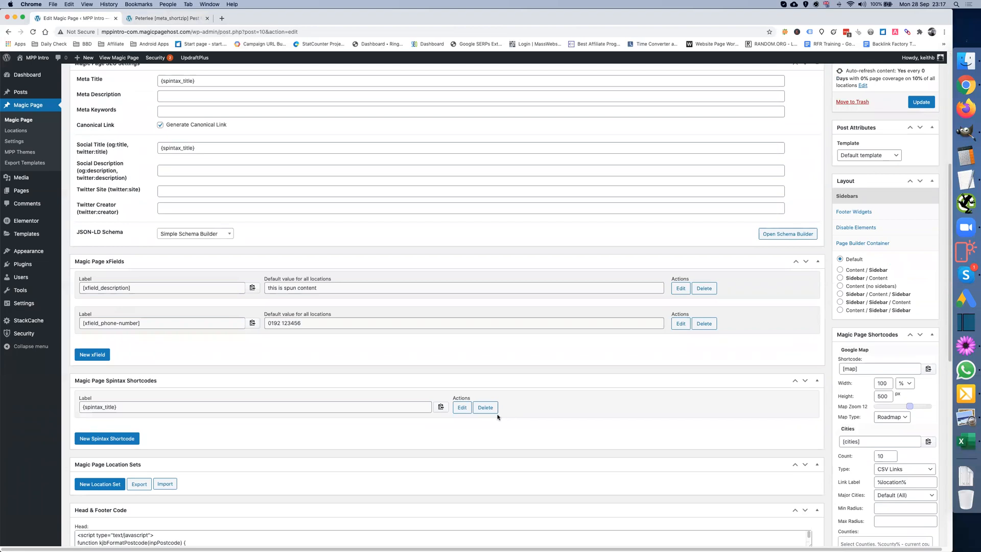
scroll(497, 416, down, 2)
click(462, 369)
click(146, 392)
click(137, 392)
text(_)
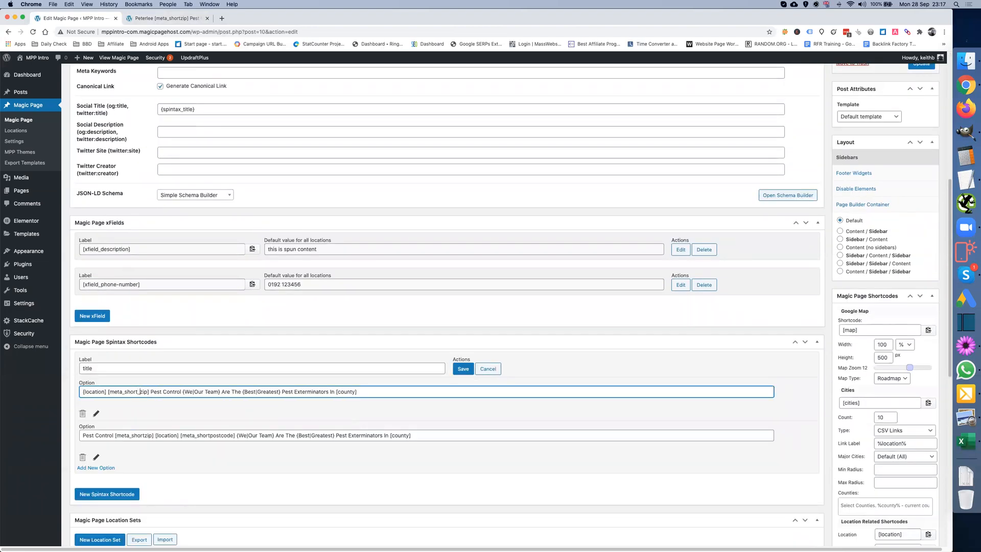
click(145, 436)
text(_)
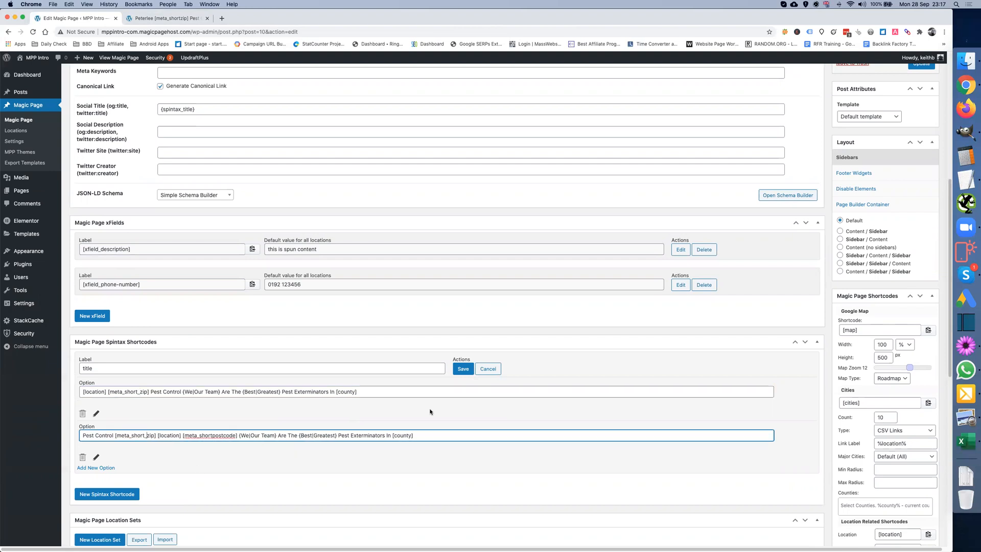
click(463, 369)
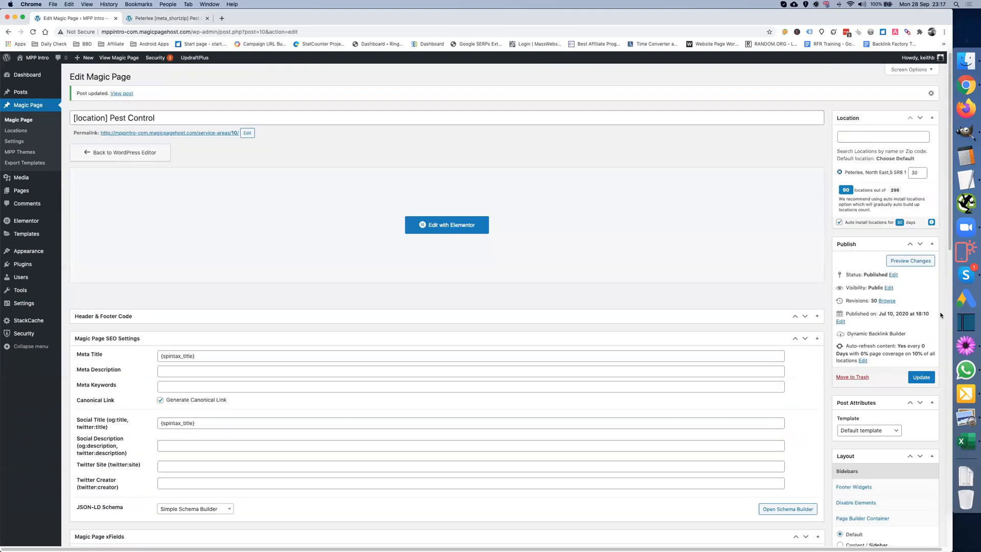
Update the magic page with the corrected title spintax and reload its live page to check the browser title
click(921, 377)
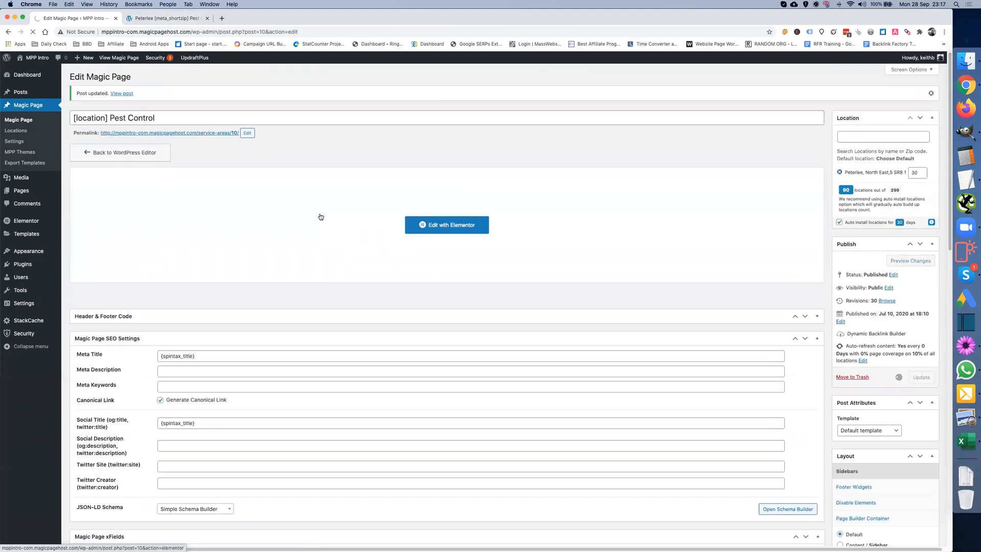
click(164, 18)
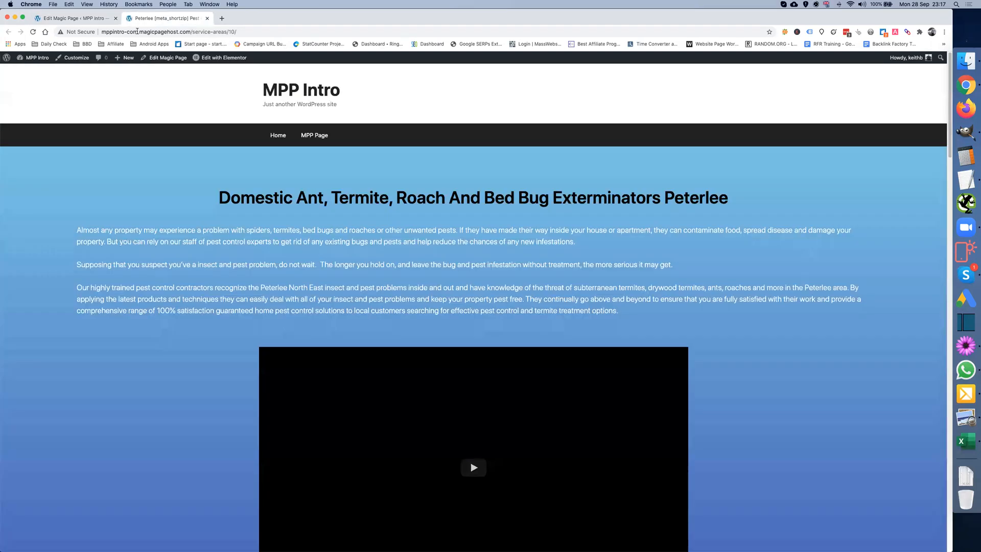
click(33, 33)
Copy the Short Zip shortcode and insert [meta_short_zip] between [location] and Pest Control in the magic page's title
click(84, 18)
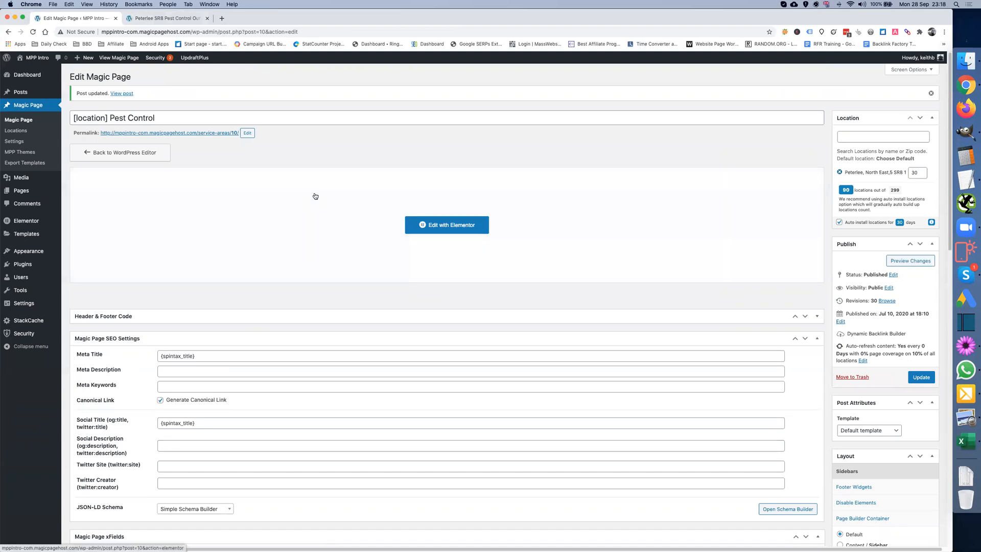
click(108, 117)
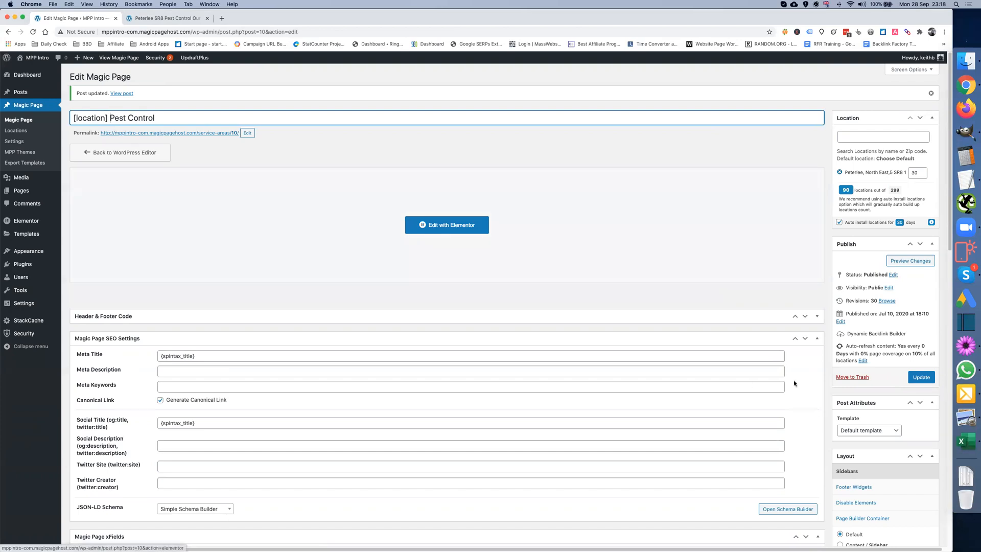
scroll(868, 449, down, 5)
scroll(881, 450, down, 5)
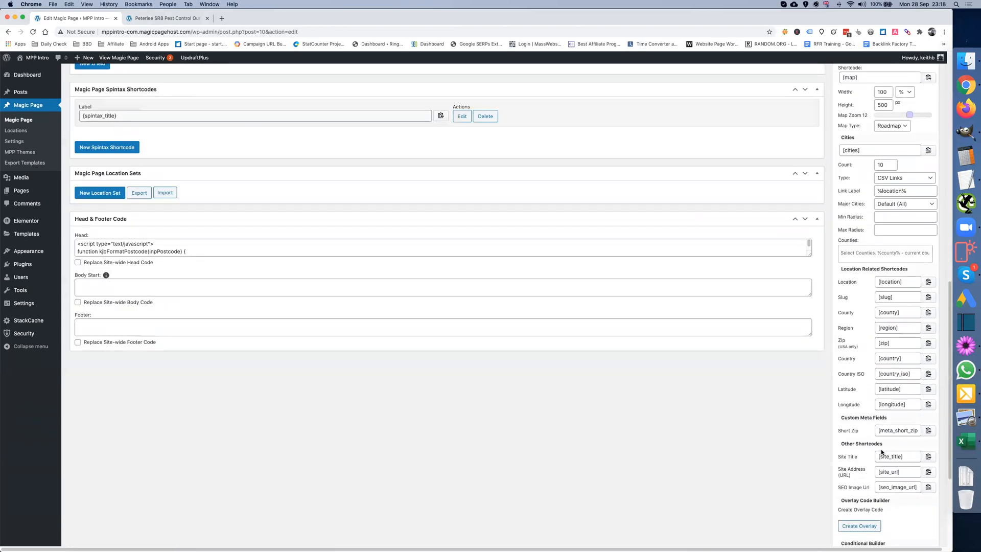
scroll(909, 468, down, 1)
click(929, 408)
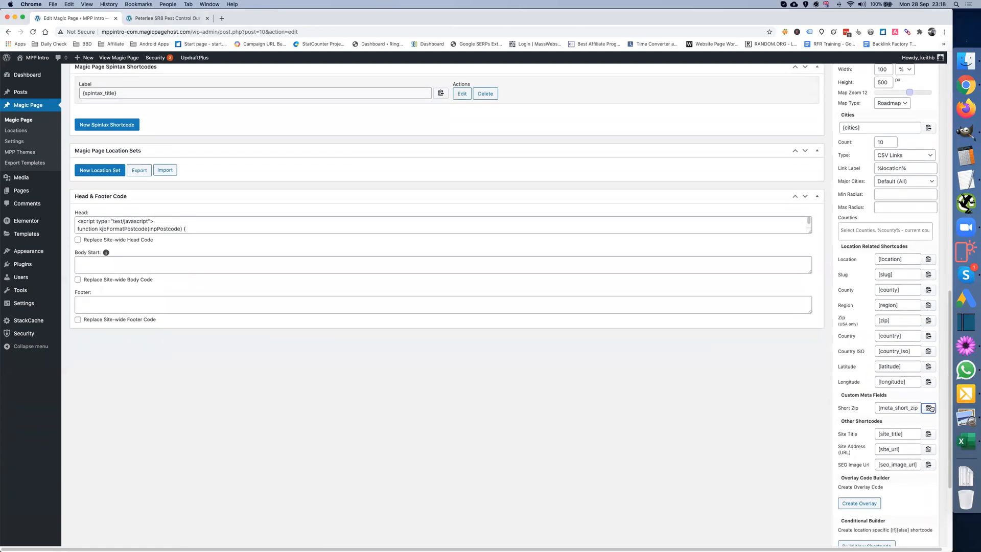
scroll(531, 508, up, 10)
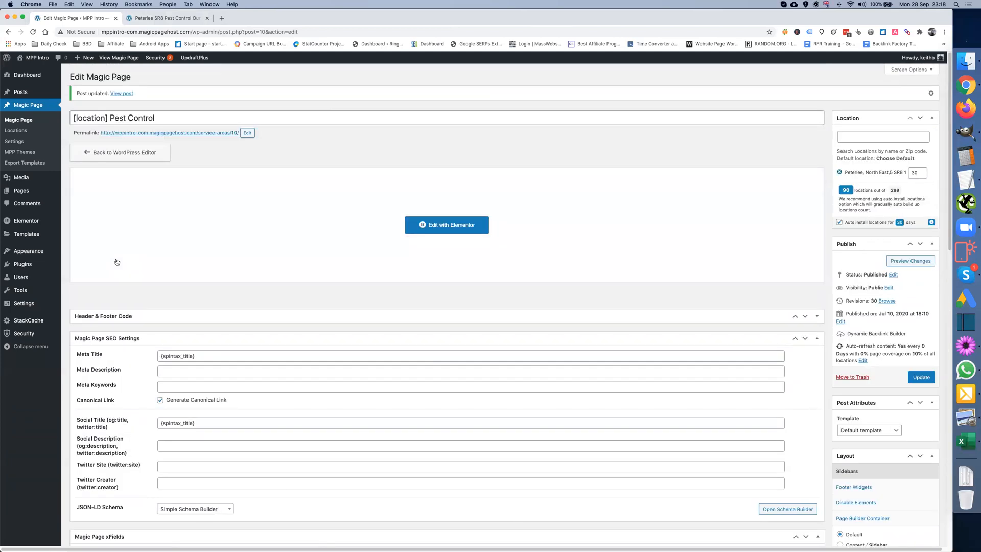
click(110, 117)
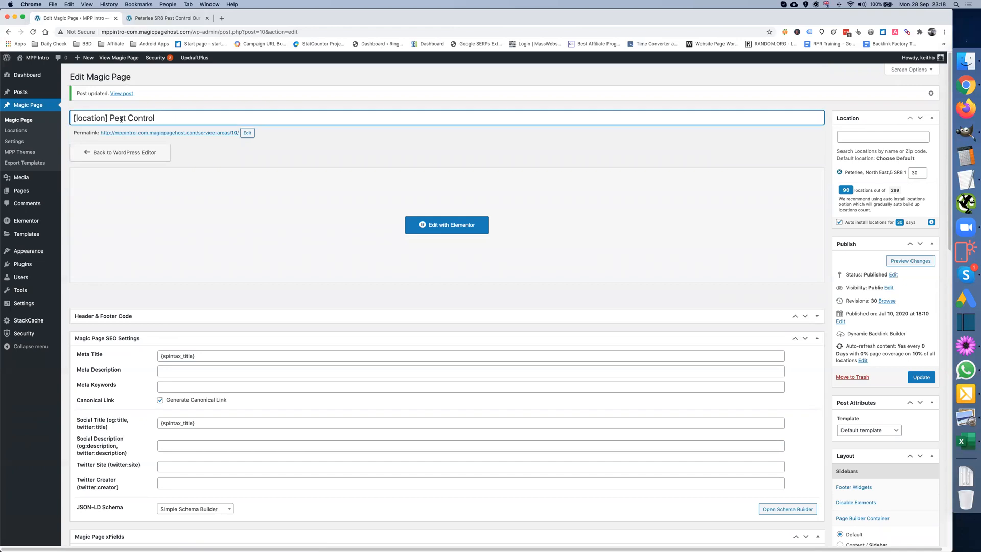
key(super+v)
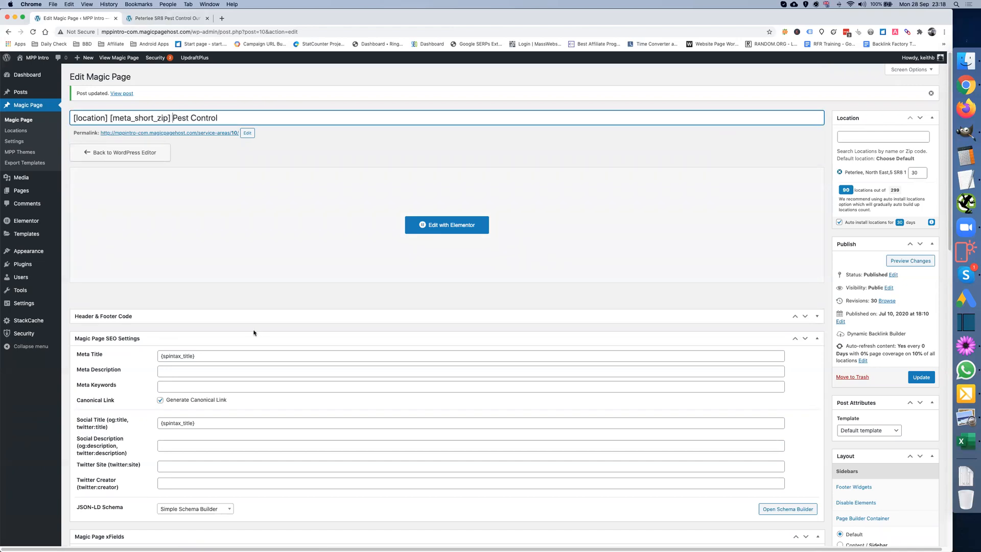
Update the magic page with its new title, reload the live page to check it, and return to the editor
scroll(254, 332, down, 10)
scroll(197, 327, up, 10)
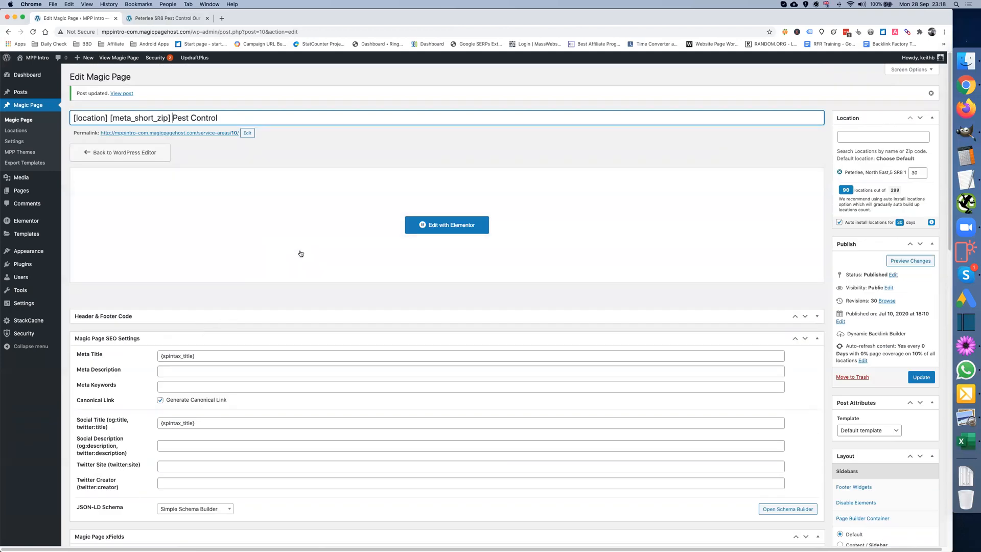
click(911, 379)
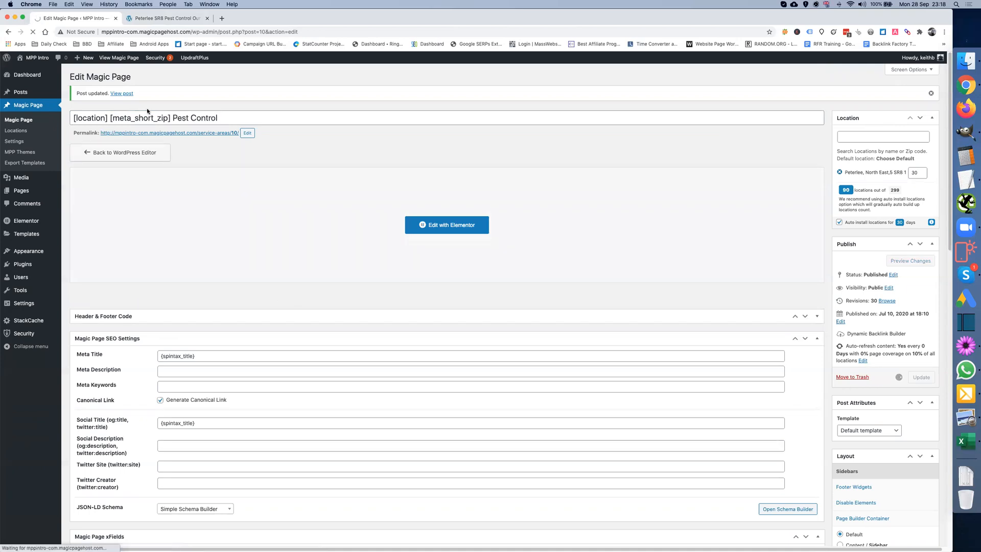
click(191, 18)
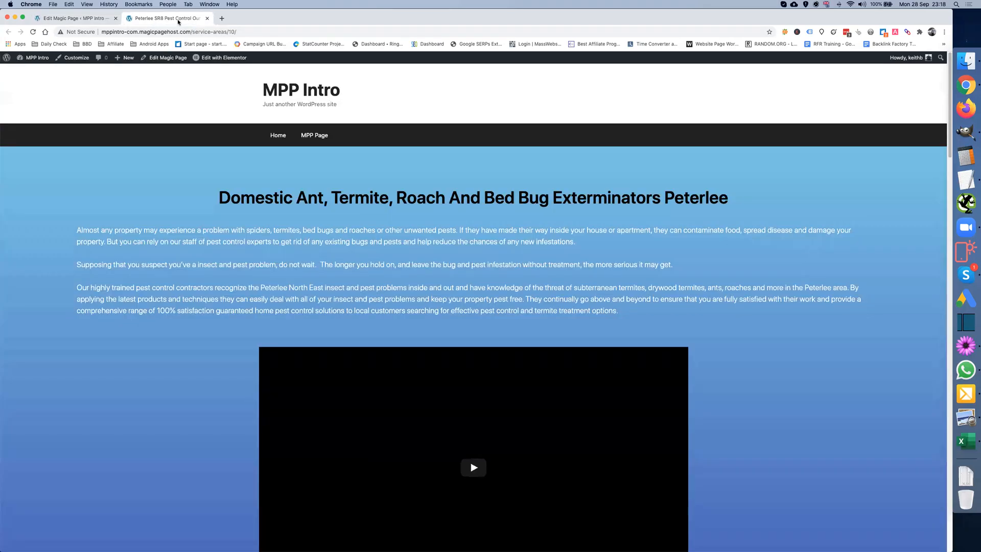
click(32, 32)
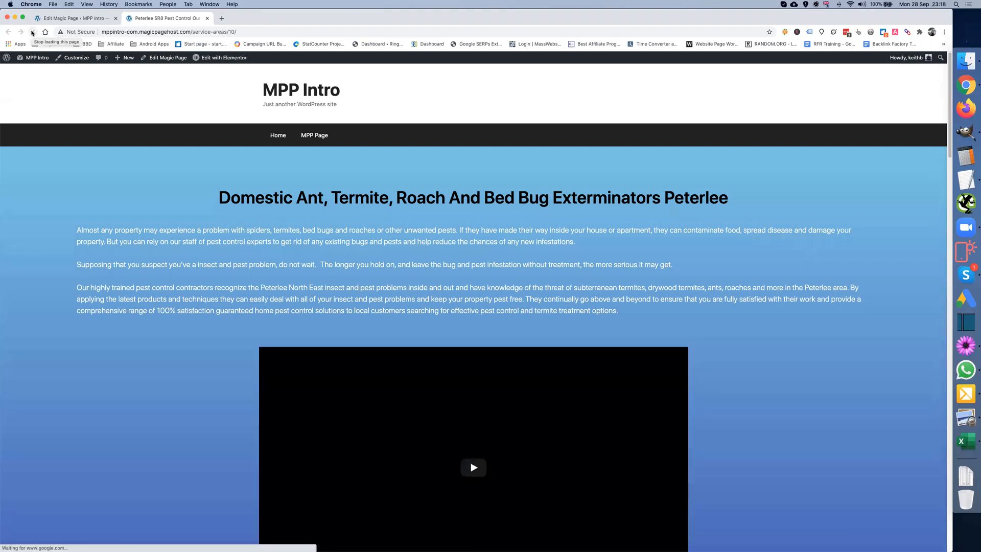
click(77, 16)
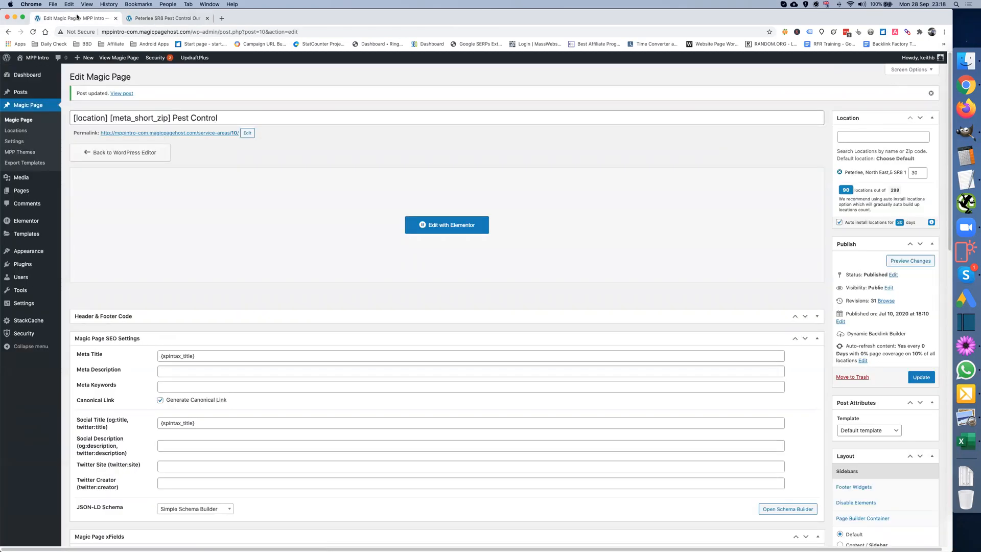